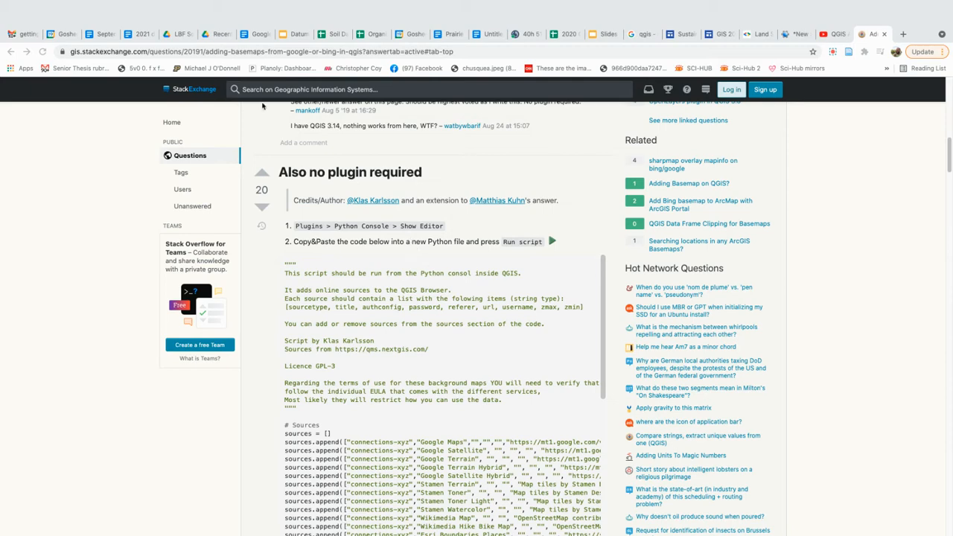
# - Download LST_Celsius_ug.tif from the recent files in Google Drive and leave its preview
pyautogui.click(213, 34)
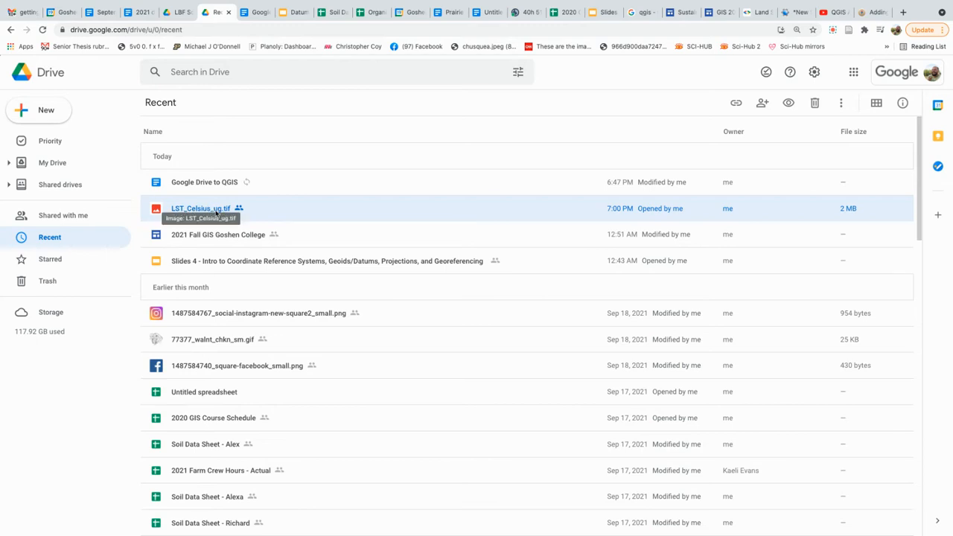
pyautogui.doubleClick(155, 211)
pyautogui.click(415, 264)
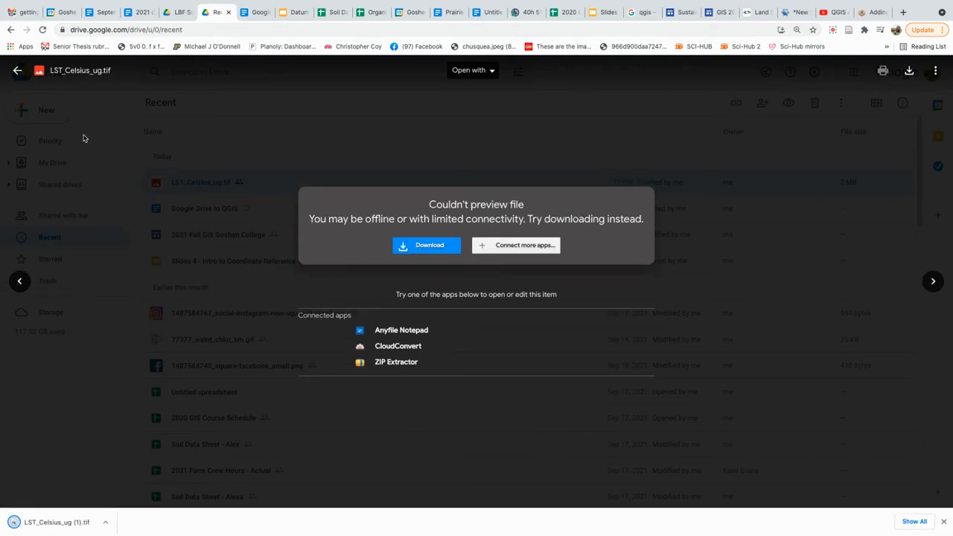
pyautogui.click(28, 77)
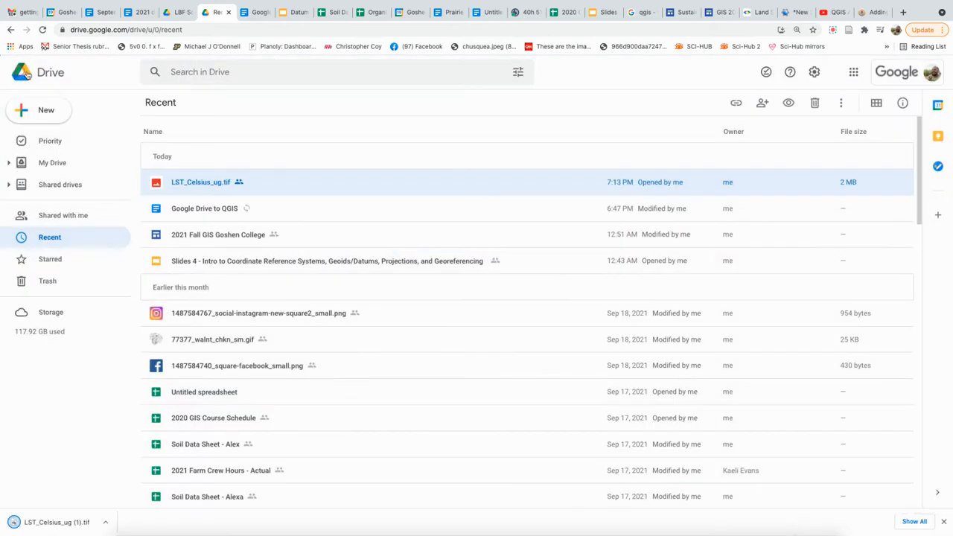
# - Switch to QGIS and add LST_Celsius_ug.tif from the Downloads folder as a raster layer
pyautogui.moveTo(574, 533)
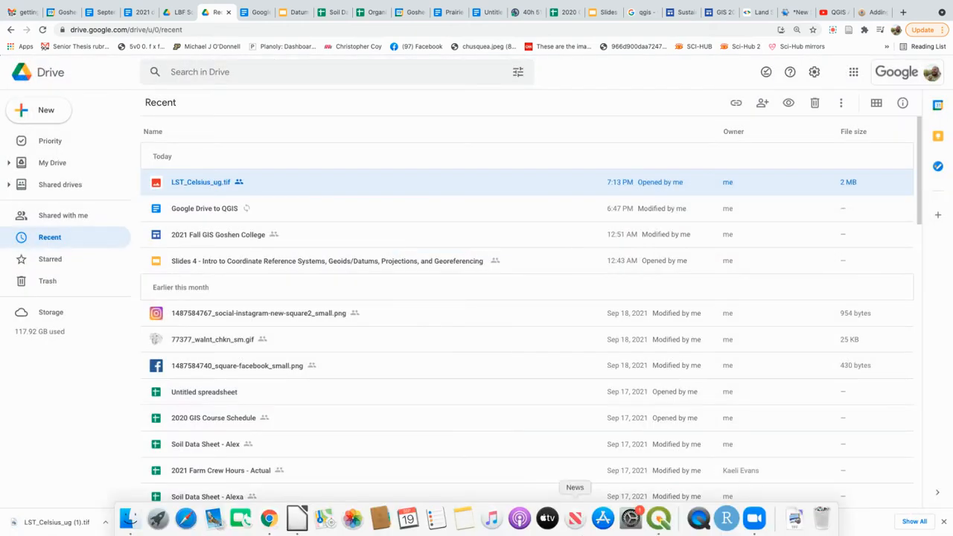
pyautogui.click(661, 524)
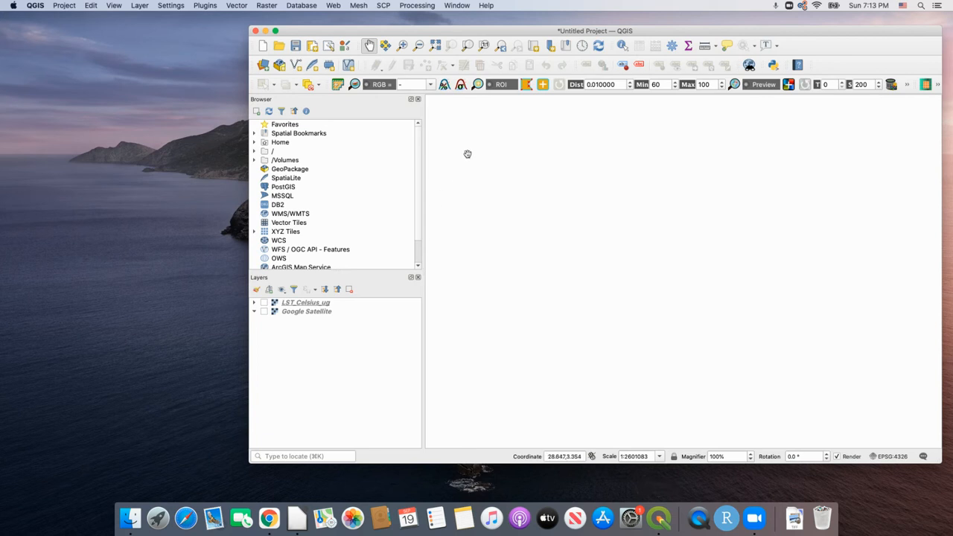
pyautogui.click(137, 6)
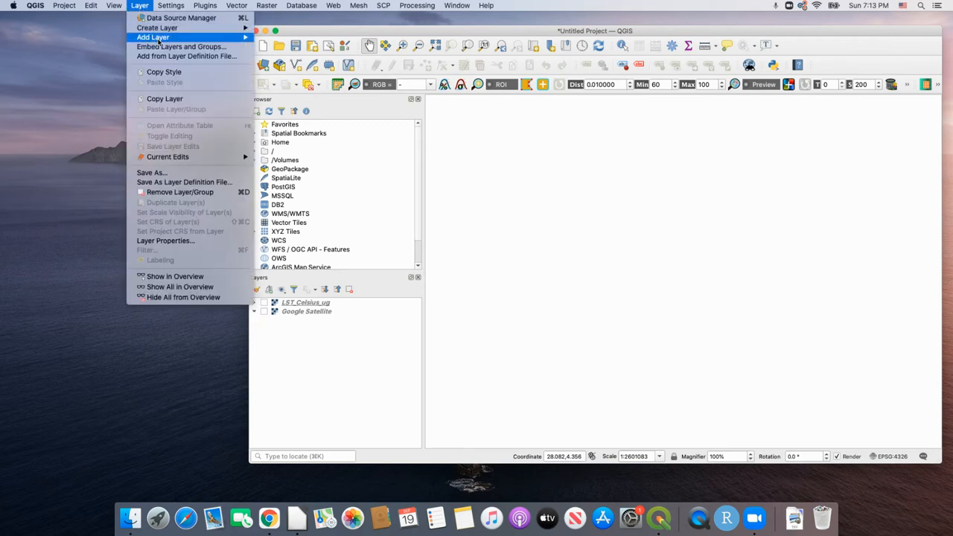
pyautogui.moveTo(156, 38)
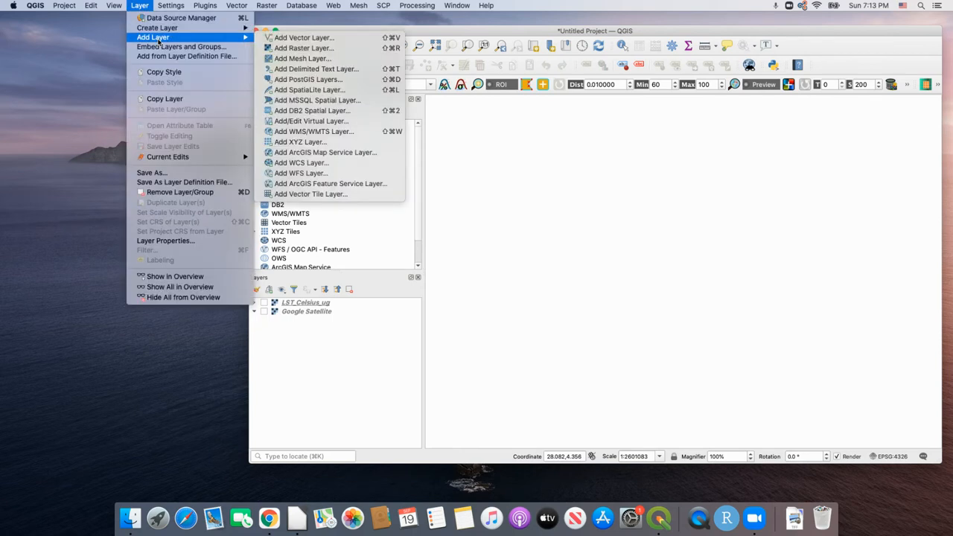
pyautogui.click(290, 49)
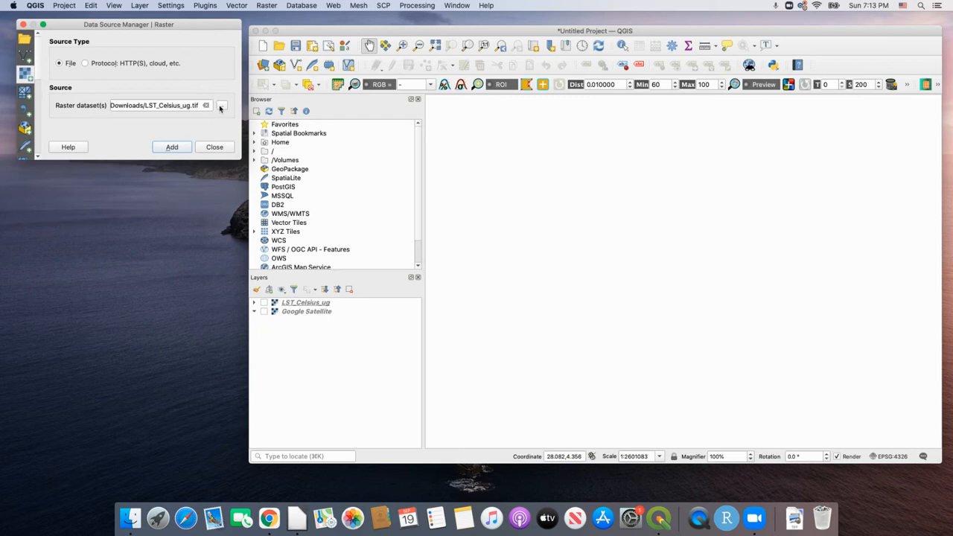
pyautogui.moveTo(230, 164)
pyautogui.mouseDown()
pyautogui.moveTo(230, 210)
pyautogui.moveTo(227, 159)
pyautogui.mouseUp()
pyautogui.click(221, 105)
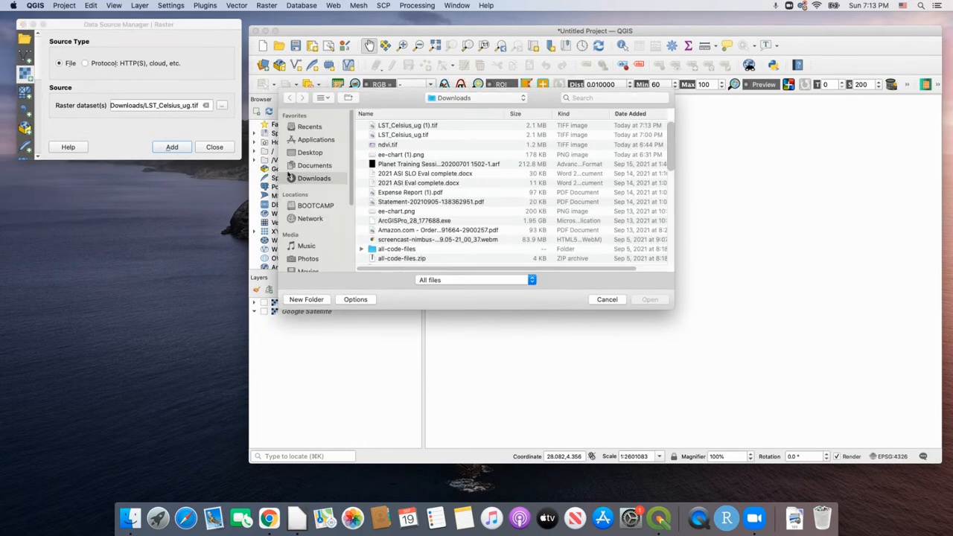
pyautogui.click(392, 138)
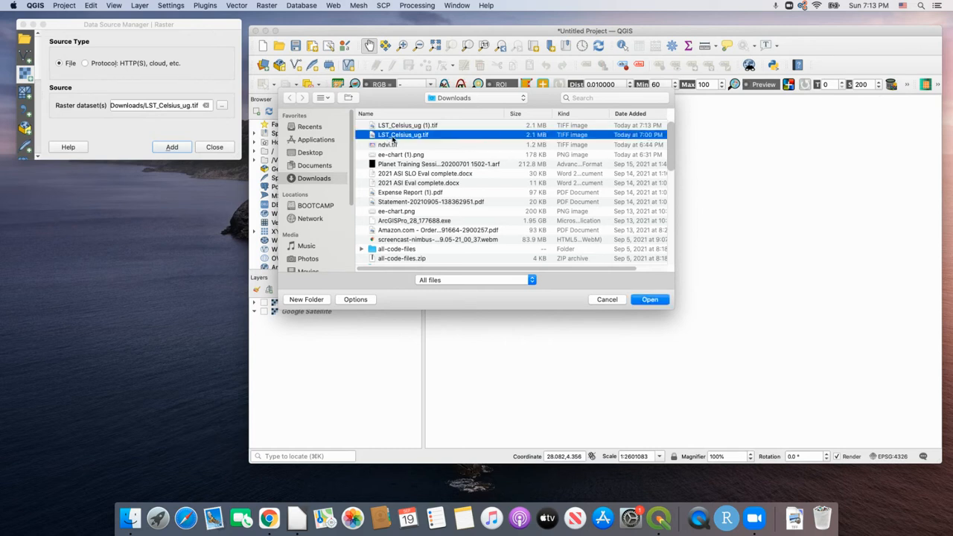
pyautogui.doubleClick(392, 137)
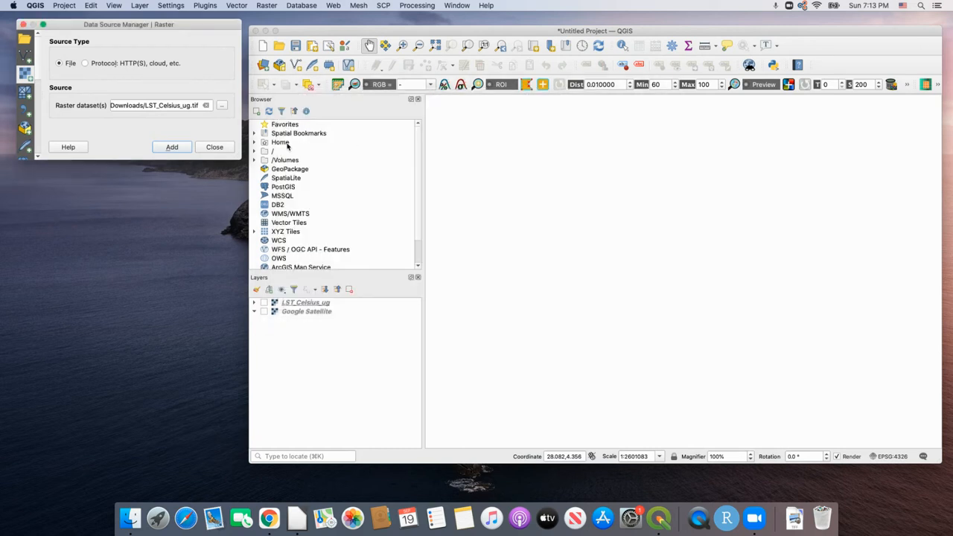
pyautogui.click(172, 148)
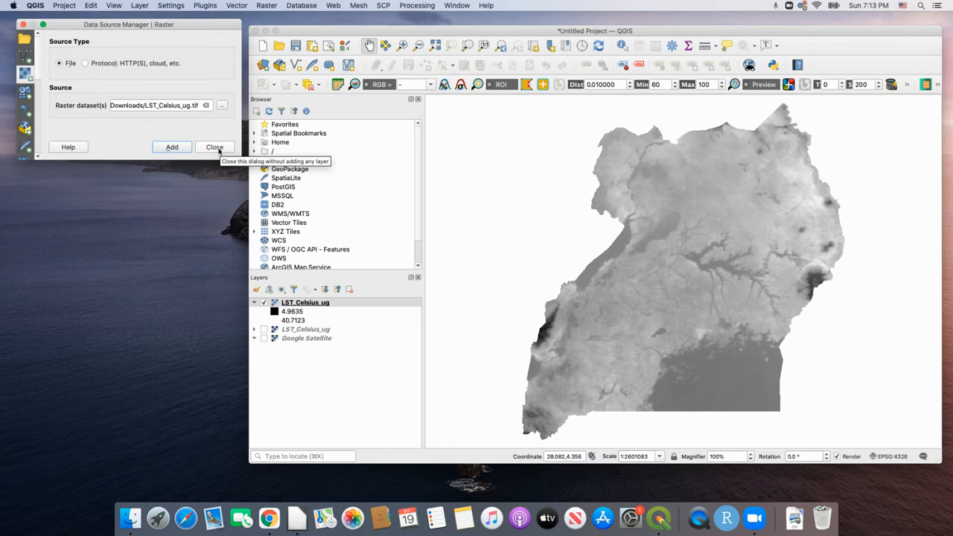
pyautogui.click(216, 148)
# - Widen the QGIS window and set the visible LST_Celsius_ug layer's render type to Singleband pseudocolor
pyautogui.moveTo(250, 127); pyautogui.dragTo(26, 118)
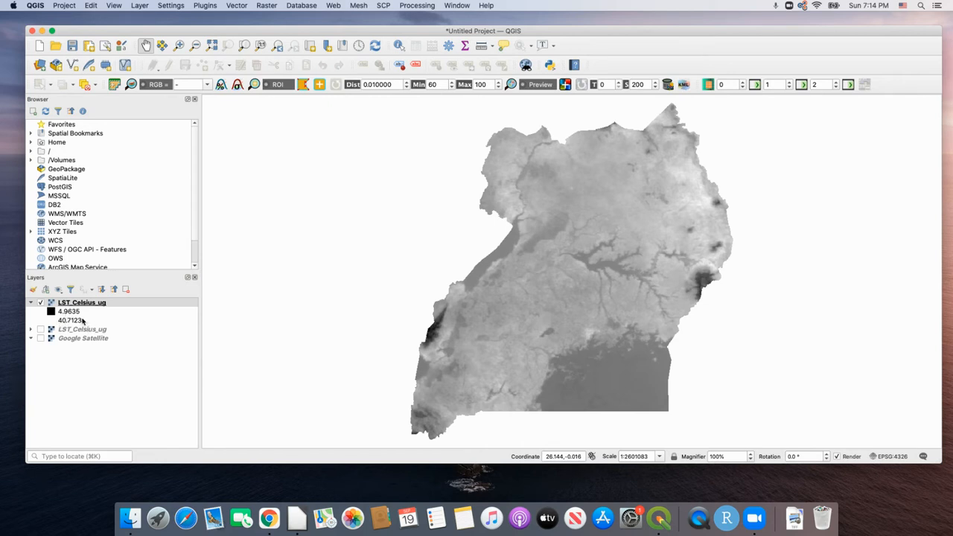
pyautogui.rightClick(84, 300)
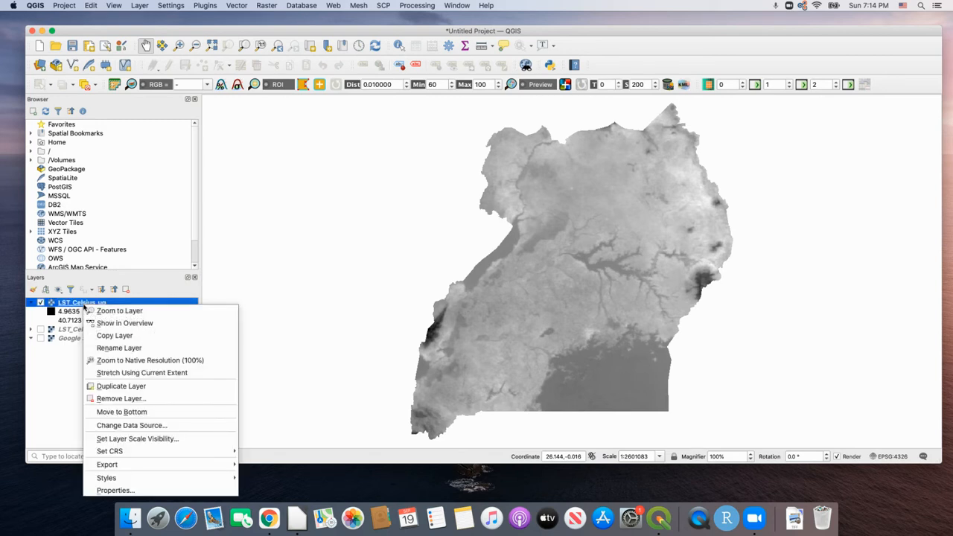
pyautogui.click(127, 491)
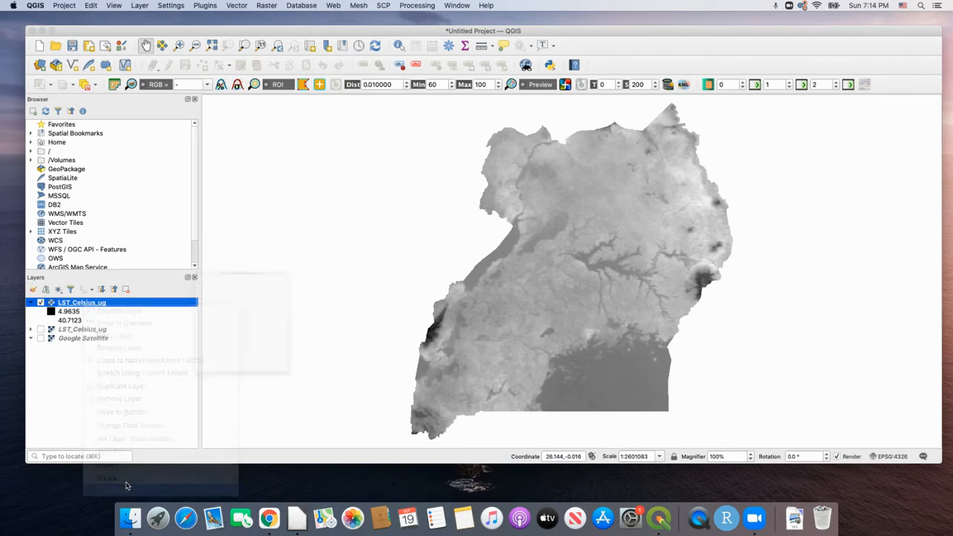
pyautogui.moveTo(269, 142); pyautogui.dragTo(321, 81)
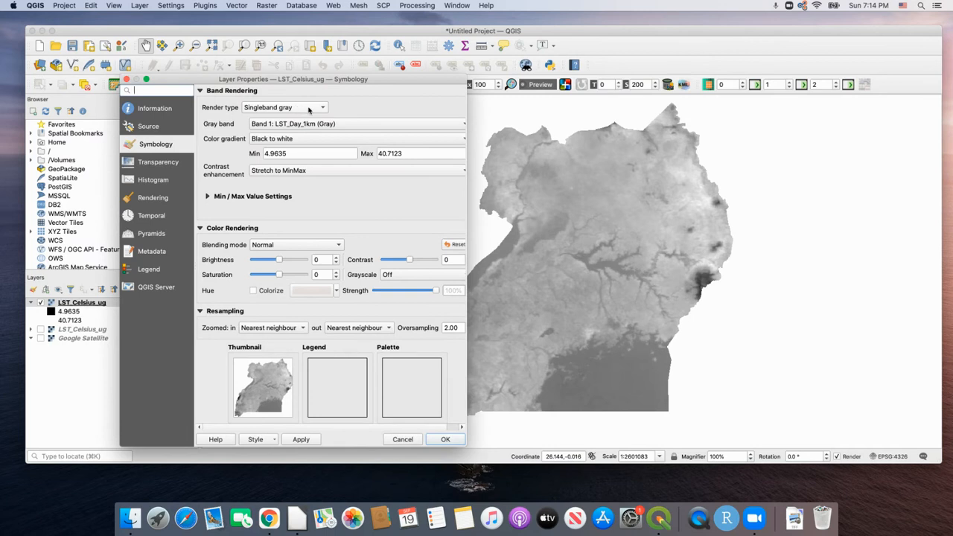
pyautogui.moveTo(361, 82); pyautogui.dragTo(301, 73)
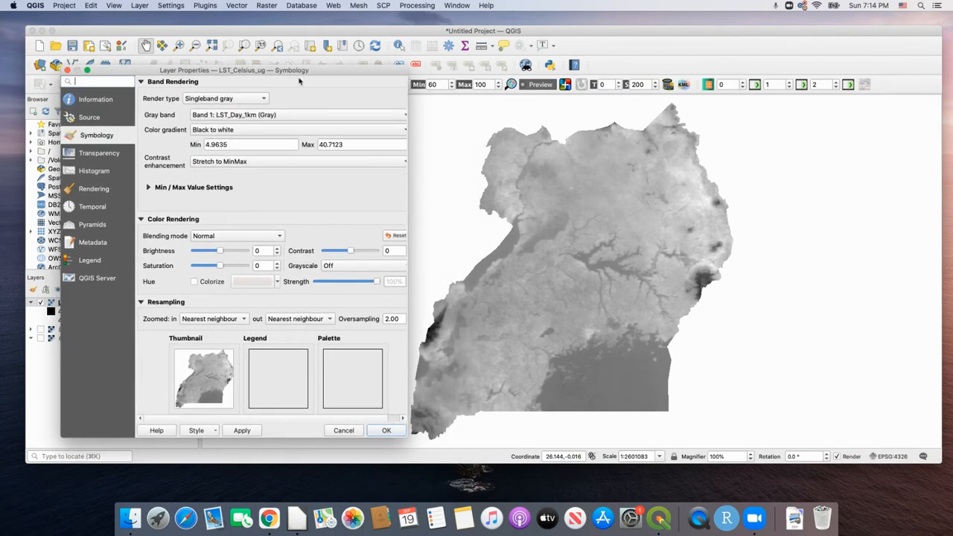
pyautogui.click(263, 100)
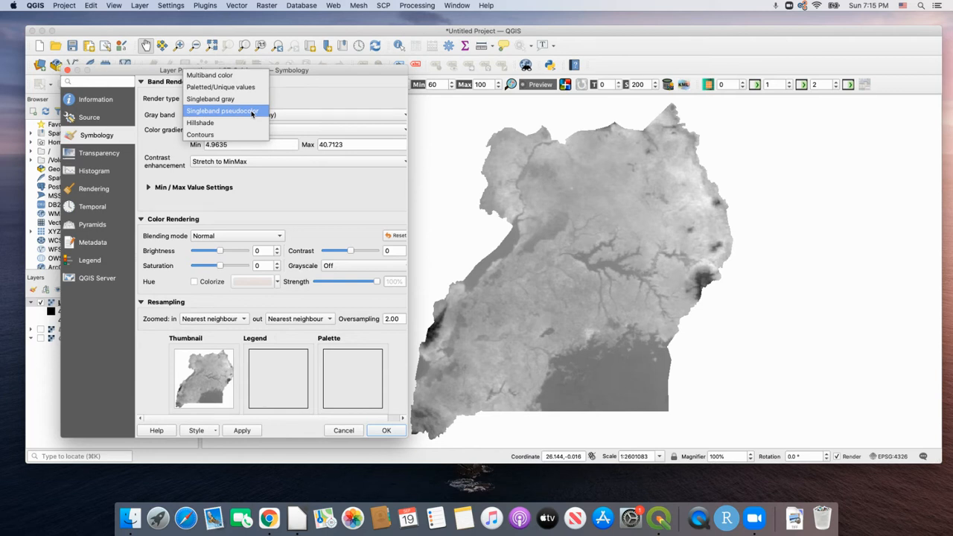
pyautogui.click(251, 112)
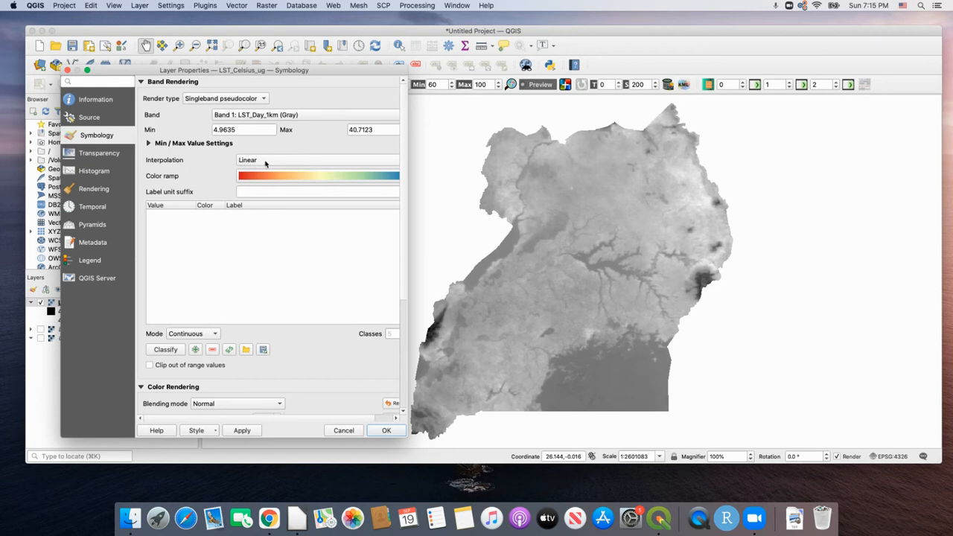
# - Try the Magma and Spectral color ramps for the temperature raster and settle on Magma
pyautogui.click(257, 175)
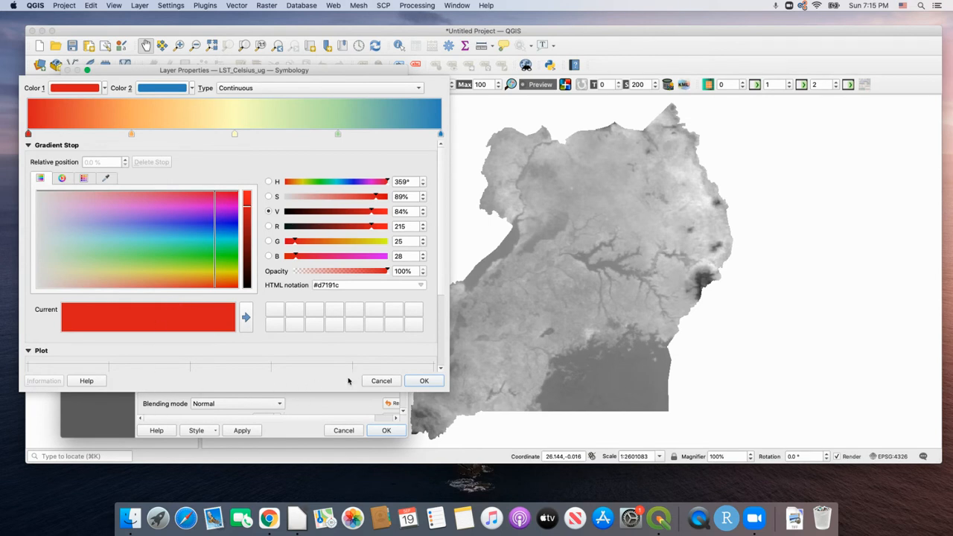
pyautogui.click(381, 381)
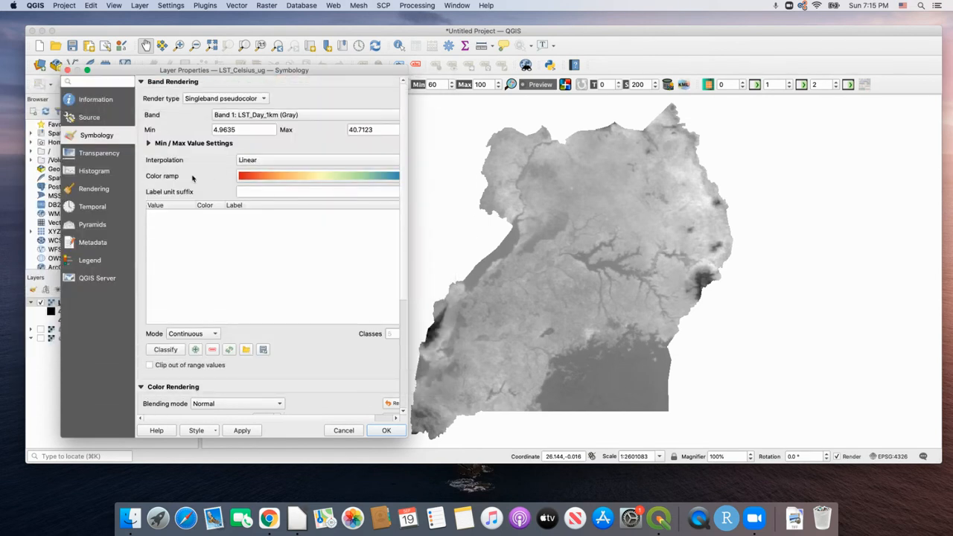
pyautogui.moveTo(408, 241); pyautogui.dragTo(679, 227)
pyautogui.click(660, 176)
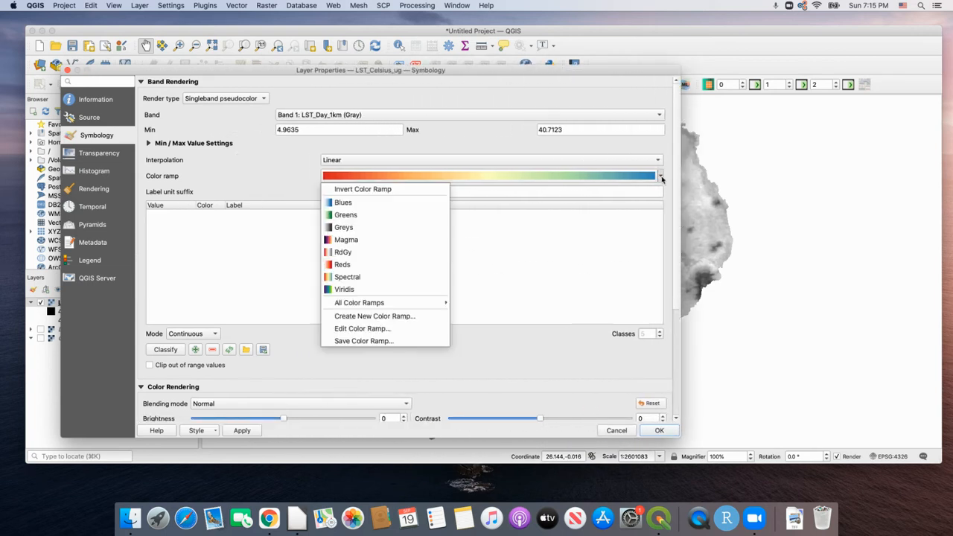
pyautogui.click(343, 239)
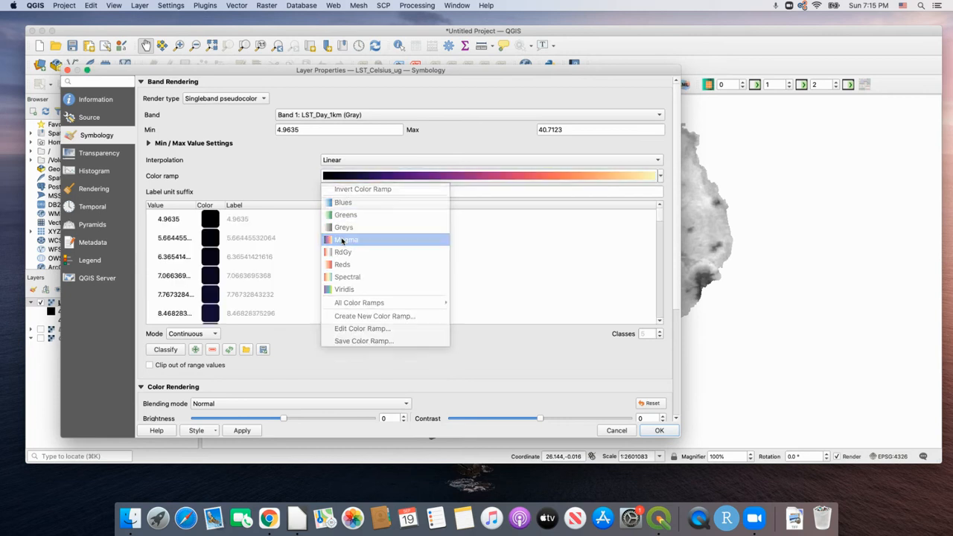
pyautogui.click(659, 177)
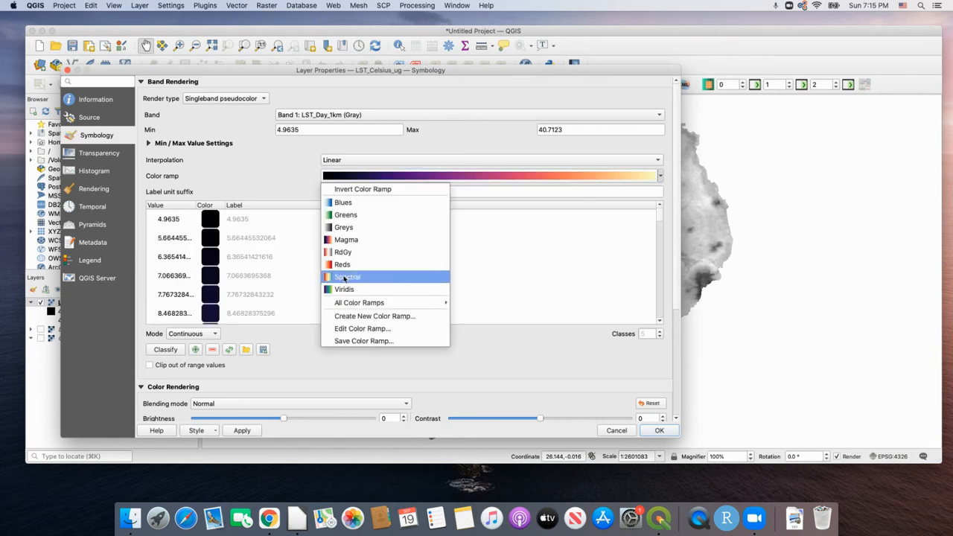
pyautogui.click(346, 277)
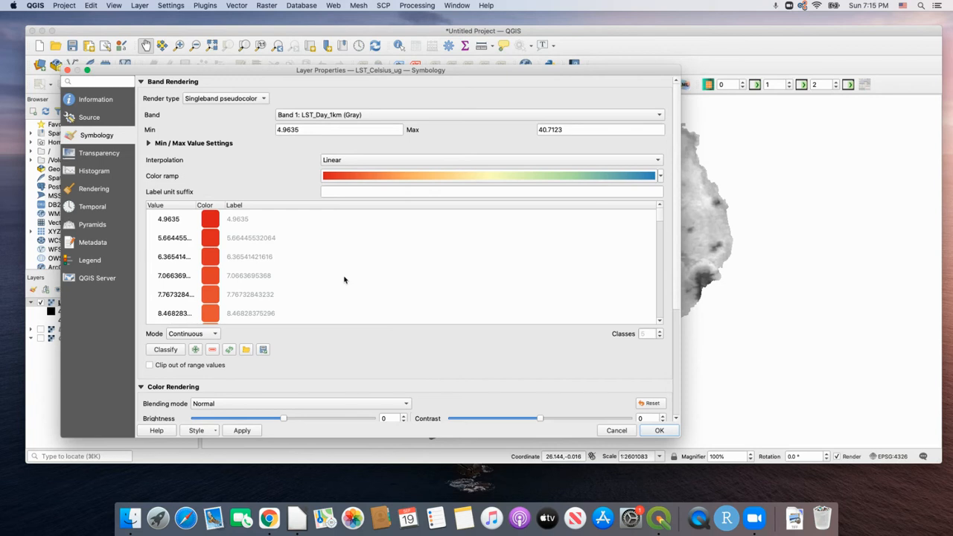
pyautogui.click(661, 177)
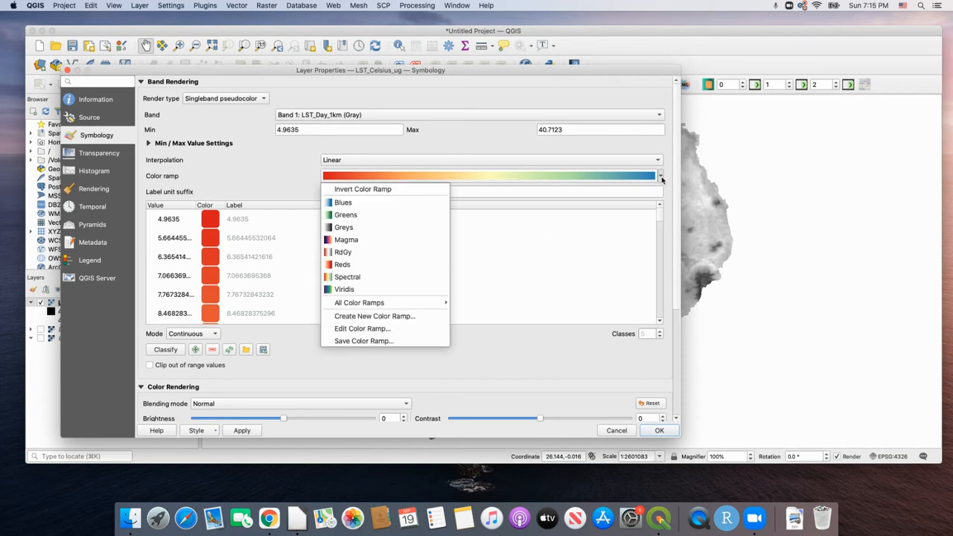
pyautogui.click(359, 239)
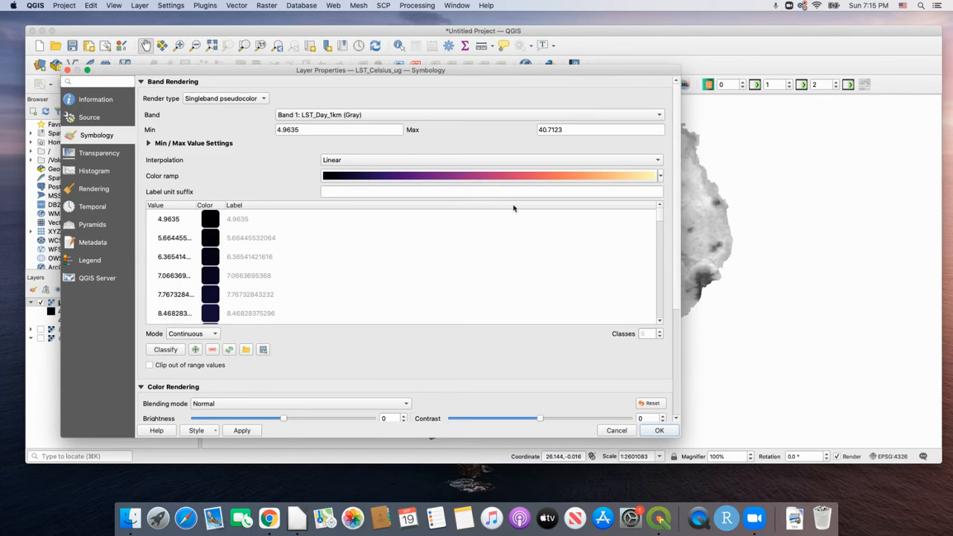
# - Move the layer properties clear of the map, classify the raster in Continuous mode and apply the symbology
pyautogui.moveTo(543, 75); pyautogui.dragTo(526, 57)
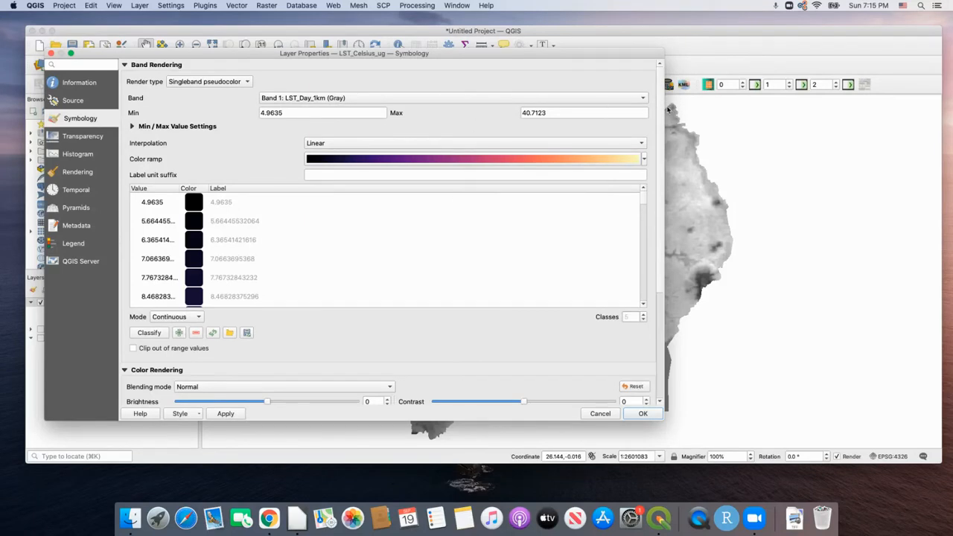
pyautogui.moveTo(661, 109); pyautogui.dragTo(411, 117)
pyautogui.moveTo(313, 59); pyautogui.dragTo(288, 61)
pyautogui.moveTo(275, 44); pyautogui.dragTo(276, 44)
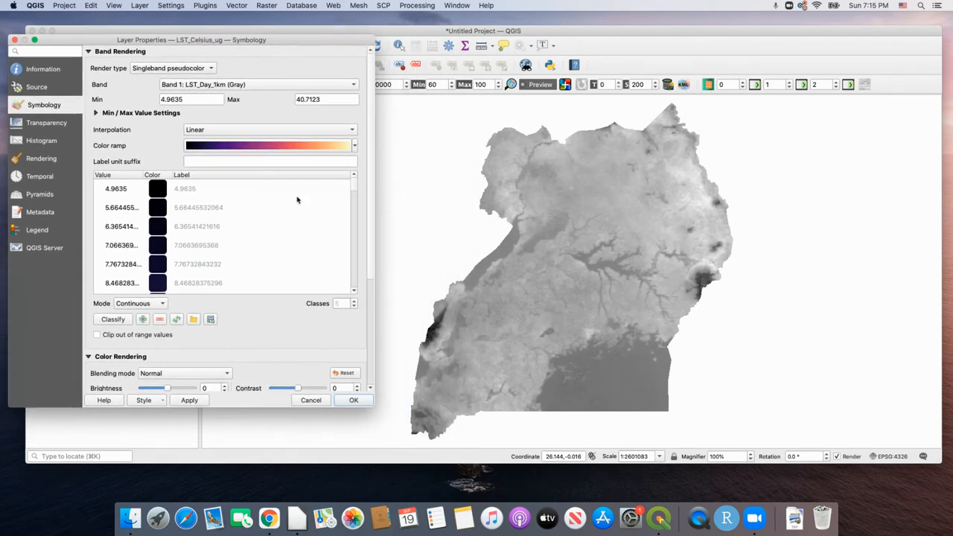
pyautogui.click(116, 318)
pyautogui.click(196, 401)
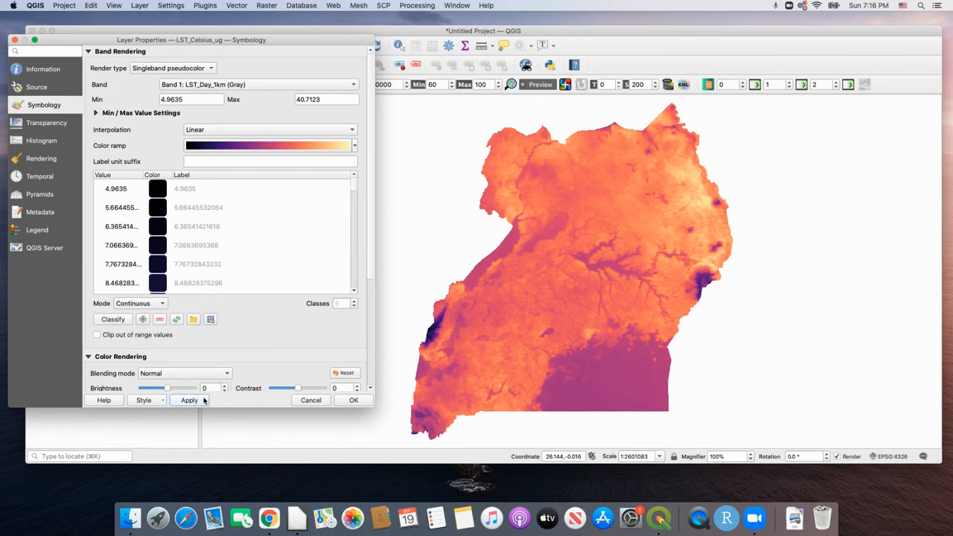
# - Try the Quantile and Equal Interval classification modes, then classify and apply Equal Interval to the raster
pyautogui.click(160, 304)
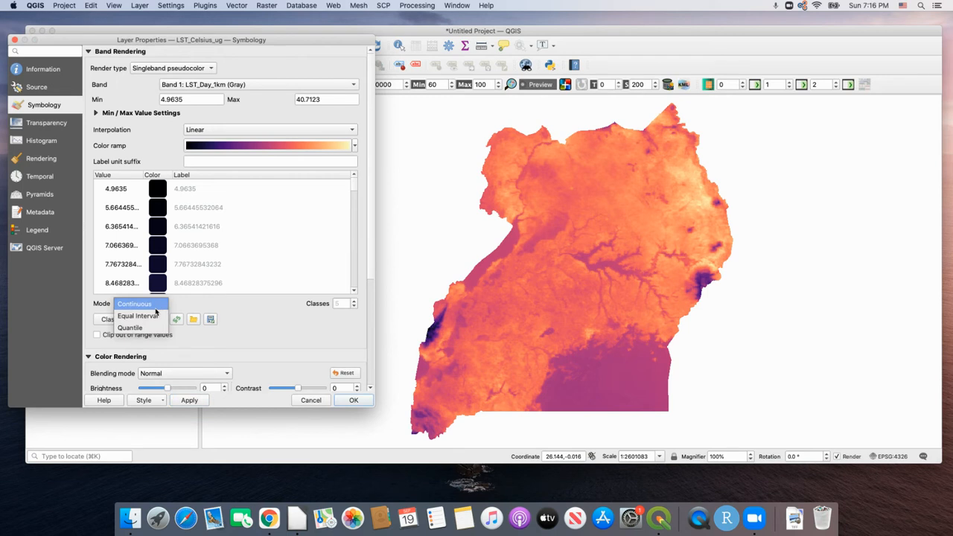
pyautogui.click(147, 327)
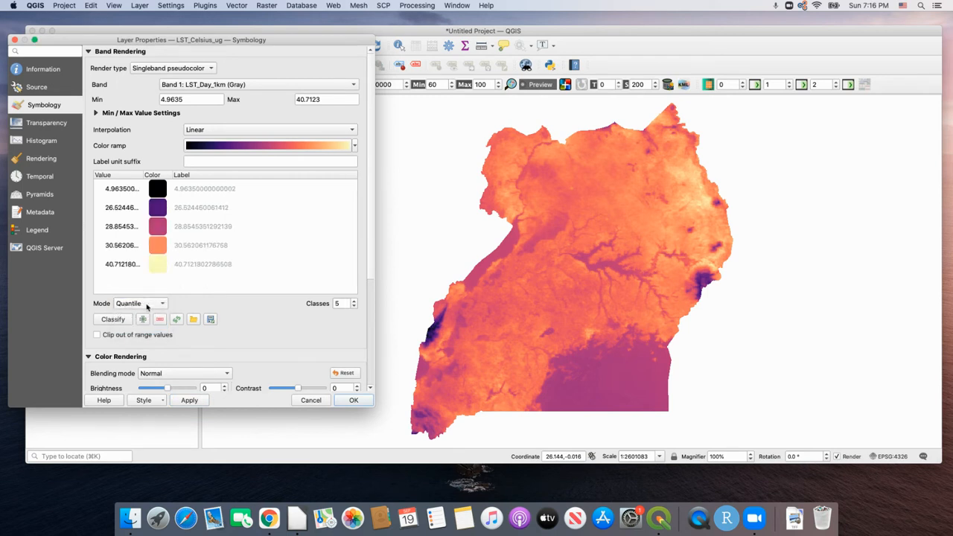
pyautogui.click(148, 304)
pyautogui.click(145, 292)
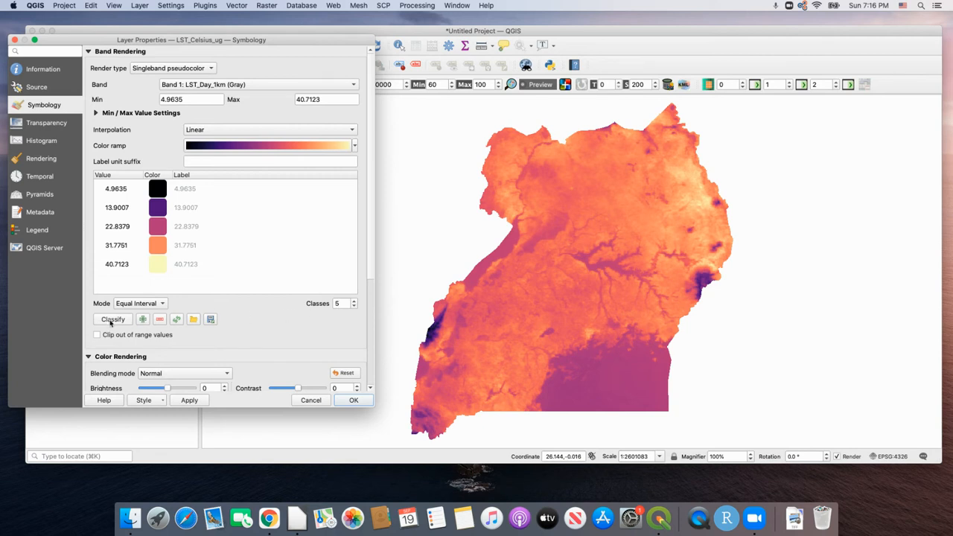
pyautogui.click(112, 320)
pyautogui.click(177, 404)
# - Set the raster's classification mode to Quantile and apply it to the map
pyautogui.click(146, 304)
pyautogui.click(145, 316)
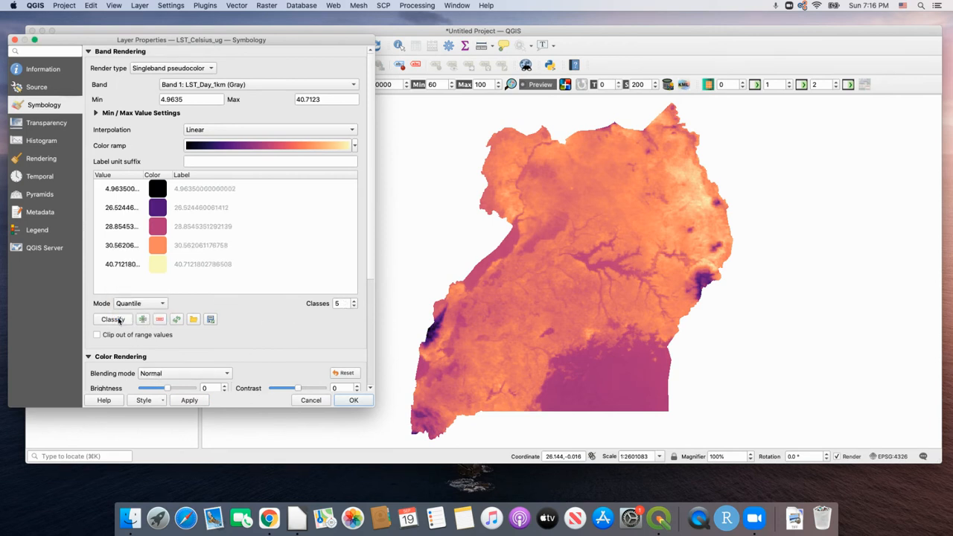
pyautogui.click(187, 401)
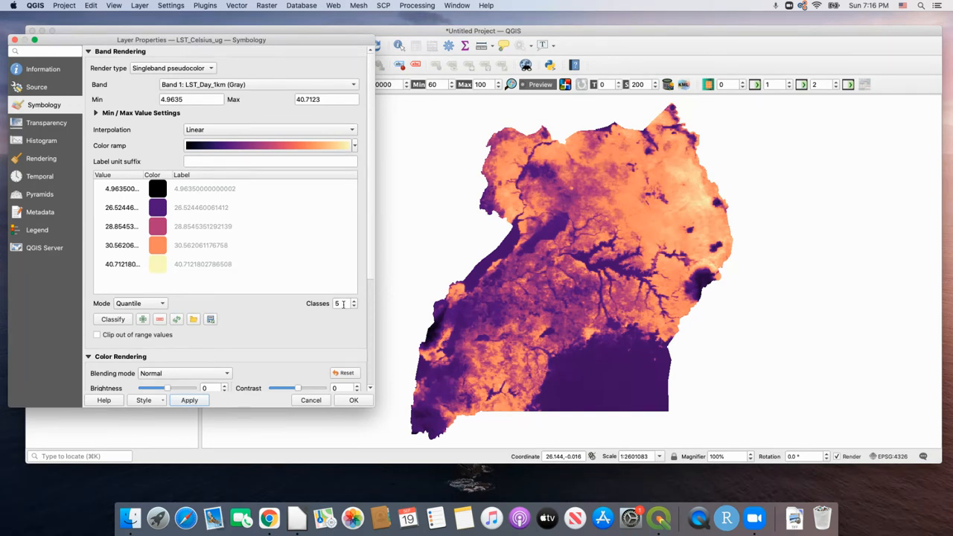
# - Set the raster's Quantile classification to 50 classes and apply the symbology to the map
pyautogui.click(346, 303)
pyautogui.write('0')
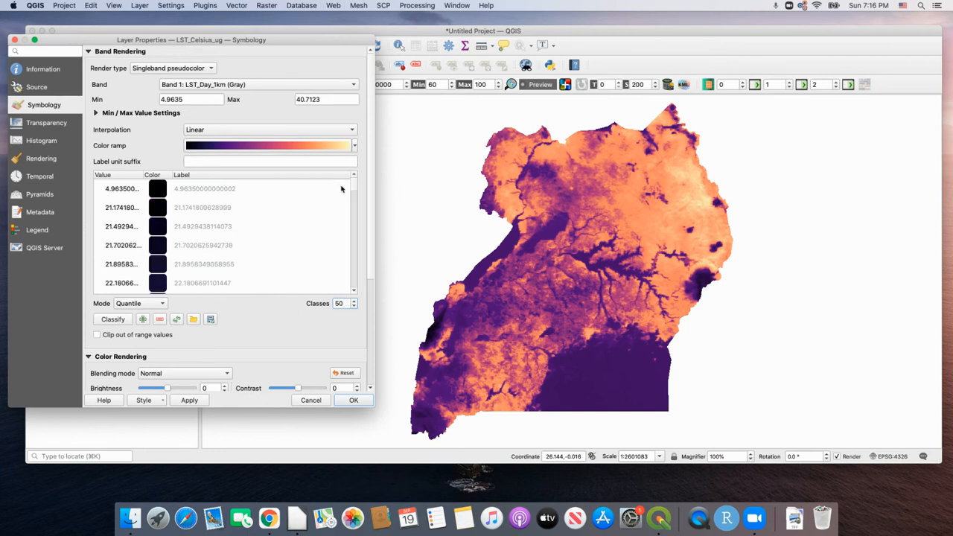
pyautogui.scroll(-1, 352, 189)
pyautogui.moveTo(352, 189); pyautogui.dragTo(351, 288)
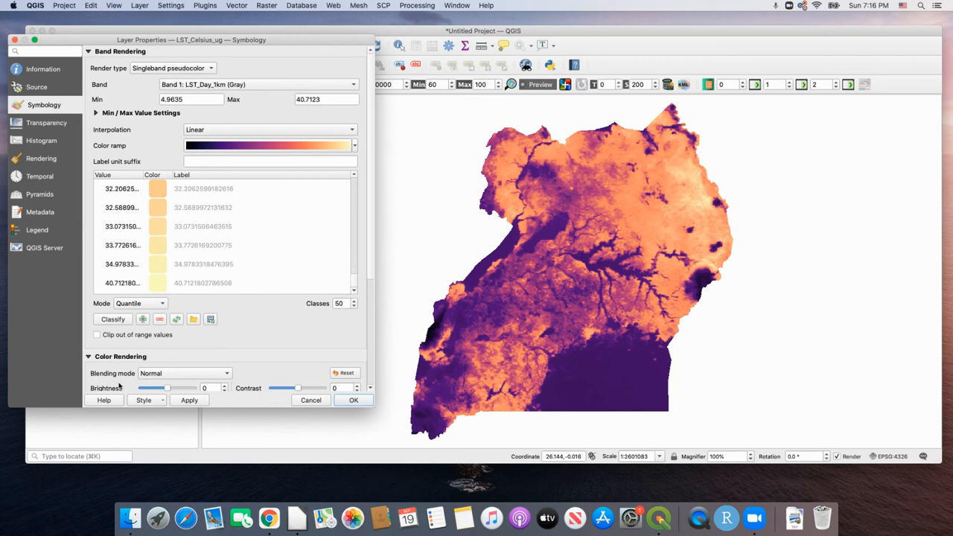
pyautogui.click(187, 399)
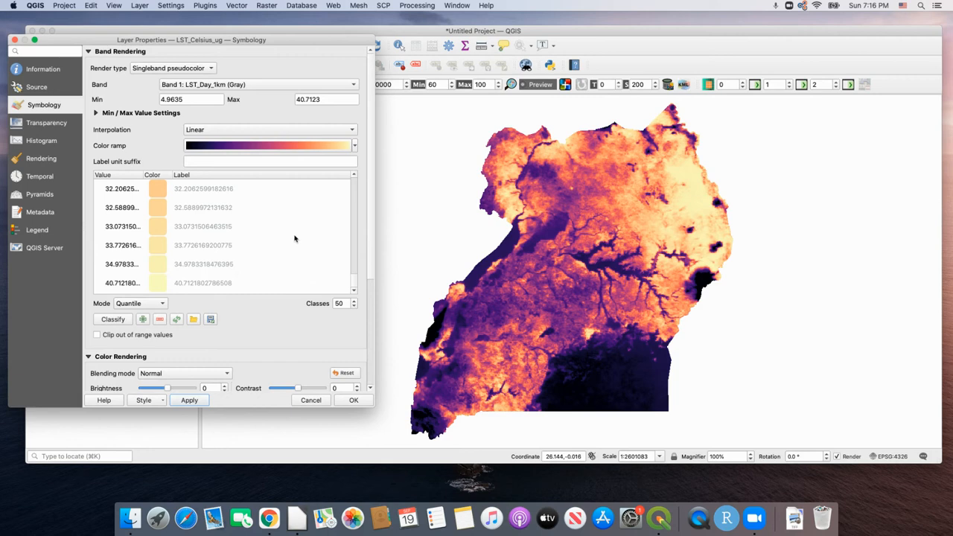
# - Switch the raster's color ramp to Spectral, reclassify the values and apply the symbology
pyautogui.click(354, 152)
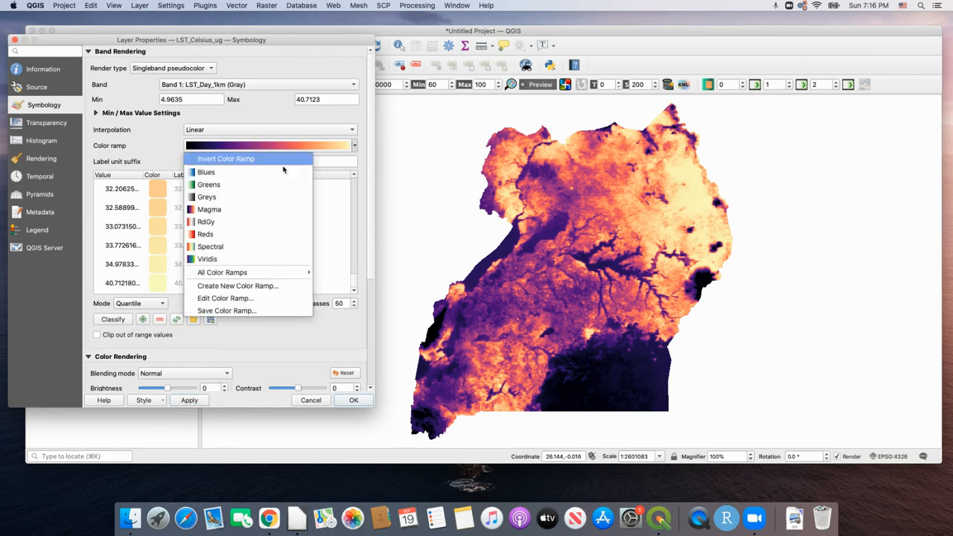
pyautogui.click(227, 249)
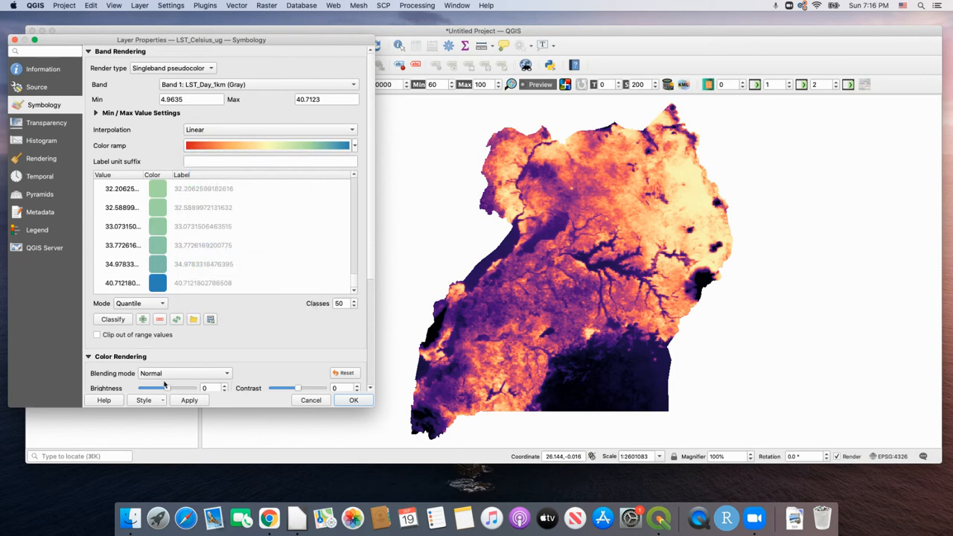
pyautogui.click(113, 319)
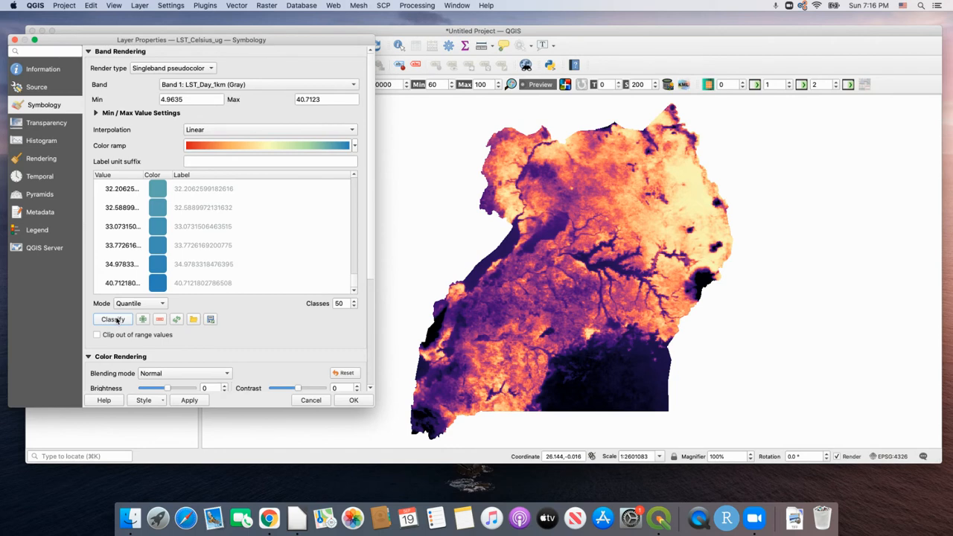
pyautogui.click(187, 403)
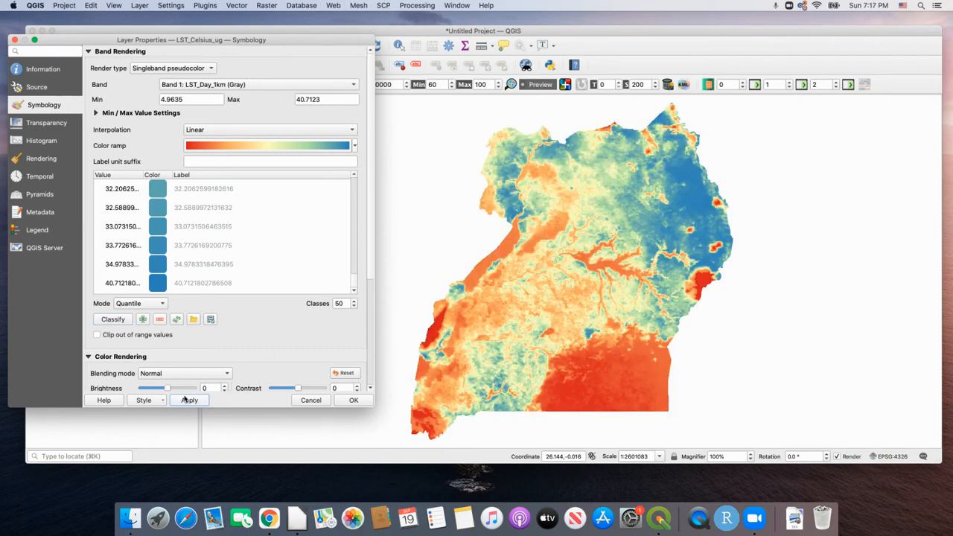
# - Examine the Spectral ramp's gradient stops, end colors and lightness plot, then leave the ramp editor without changes
pyautogui.click(334, 148)
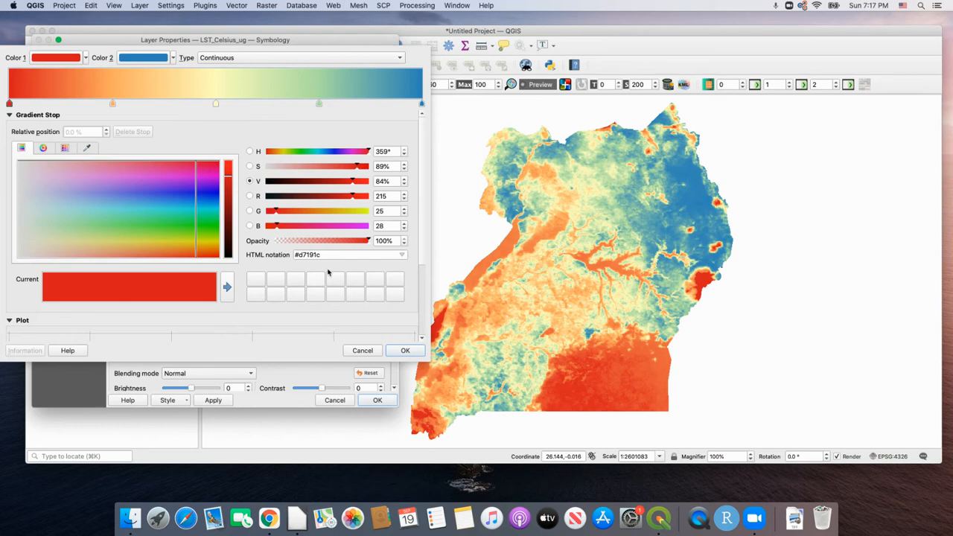
pyautogui.scroll(-3, 366, 247)
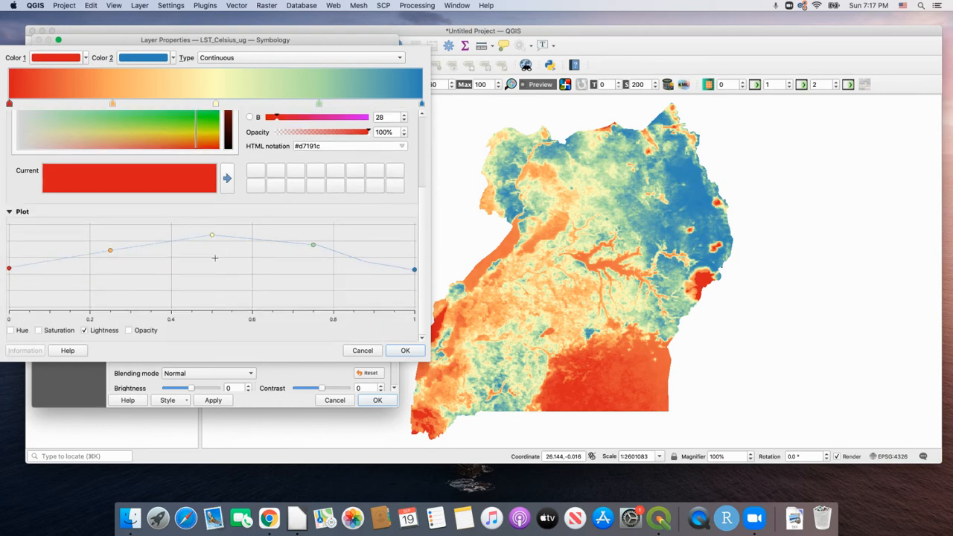
pyautogui.scroll(3, 223, 264)
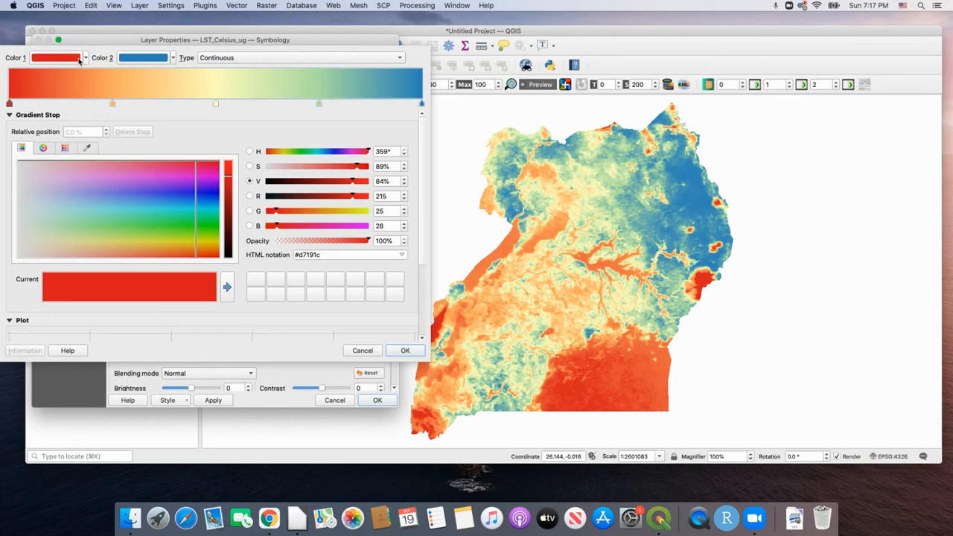
pyautogui.moveTo(58, 58)
pyautogui.click(363, 350)
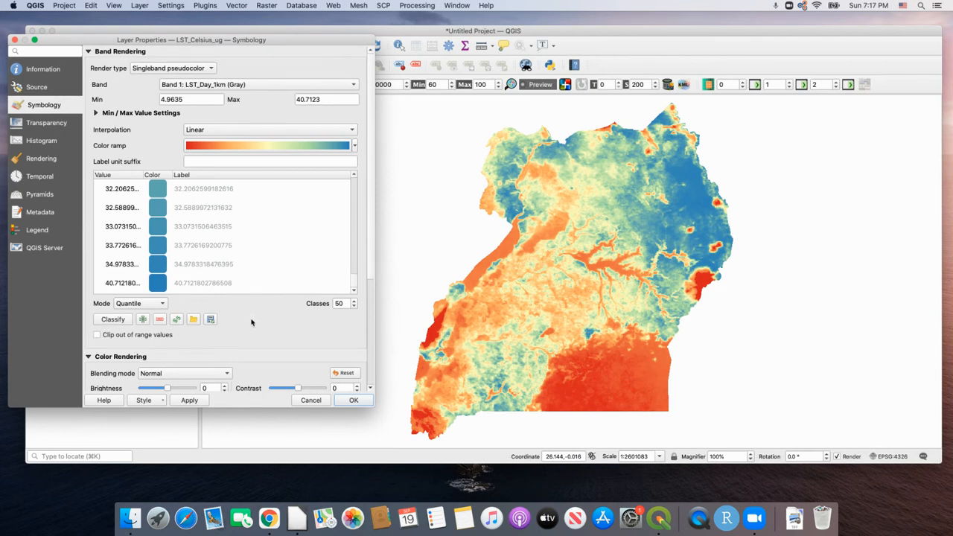
# - Enable clipping of out-of-range values for the raster, reclassify it and apply the symbology
pyautogui.scroll(-4, 371, 291)
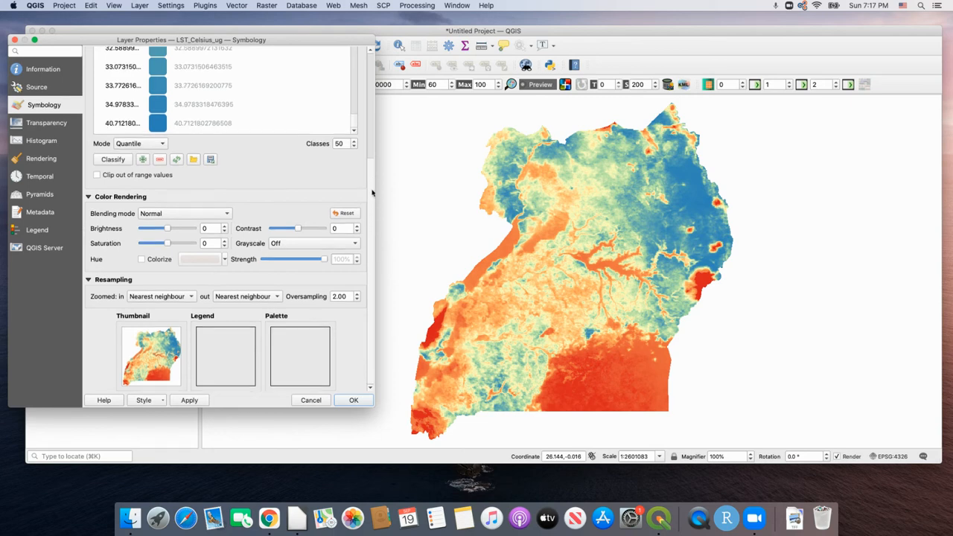
pyautogui.scroll(2, 371, 162)
pyautogui.scroll(1, 371, 161)
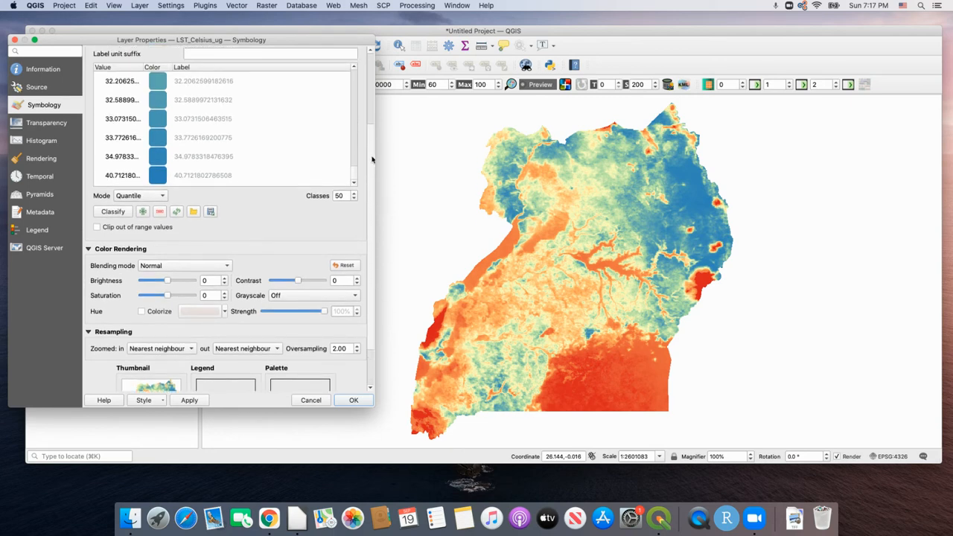
pyautogui.scroll(3, 371, 158)
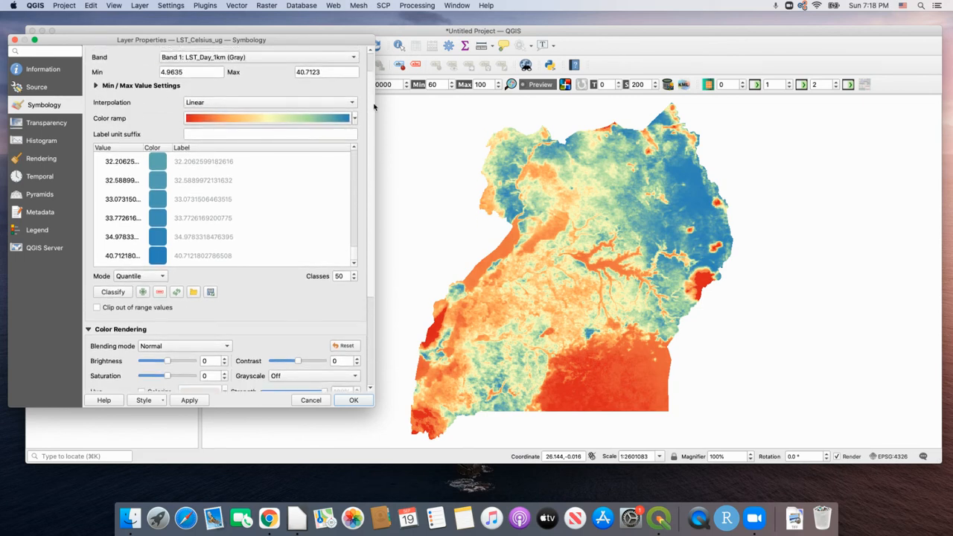
pyautogui.scroll(-2, 372, 119)
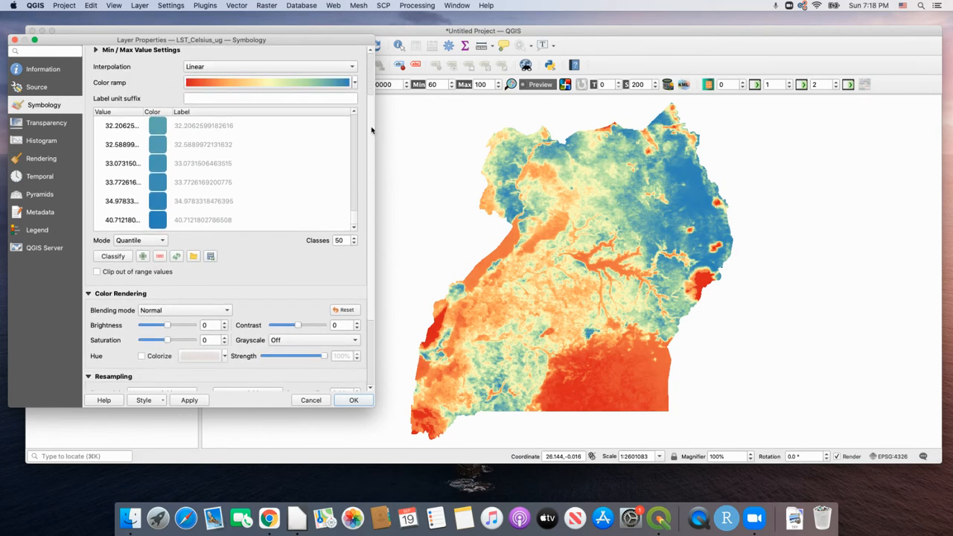
pyautogui.scroll(3, 372, 130)
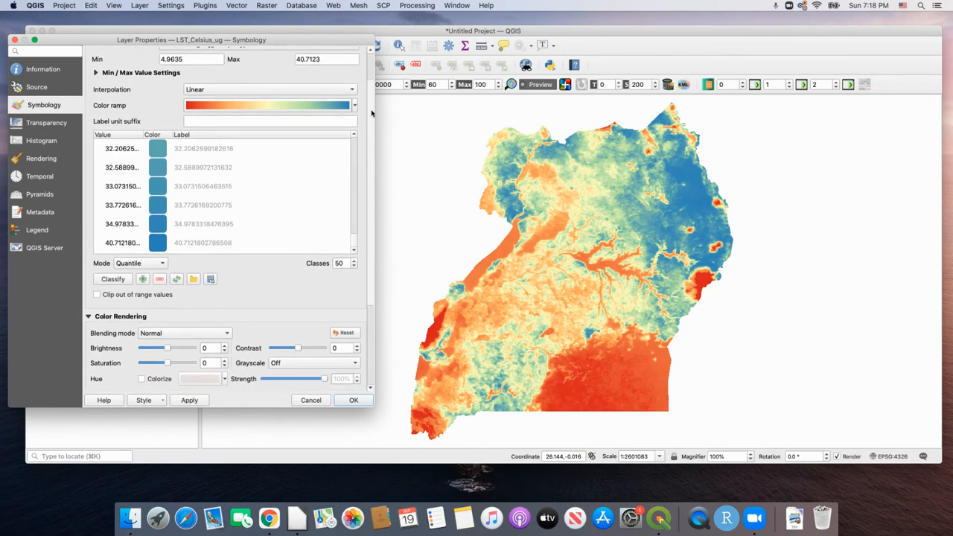
pyautogui.scroll(-3, 363, 131)
pyautogui.click(97, 277)
pyautogui.click(113, 263)
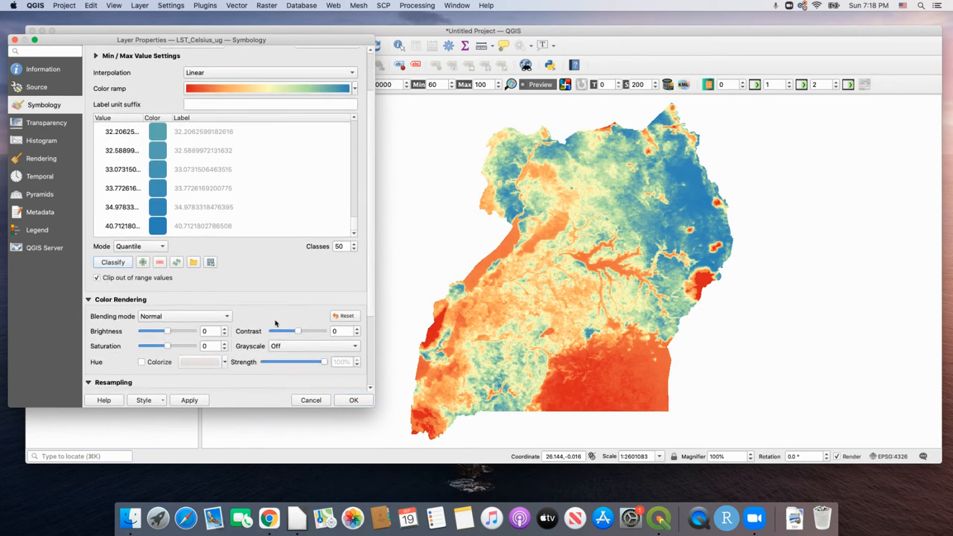
pyautogui.click(190, 401)
# - Review the raster's band and interpolation options, keeping Linear interpolation
pyautogui.scroll(2, 340, 185)
pyautogui.scroll(-5, 340, 186)
pyautogui.scroll(4, 340, 185)
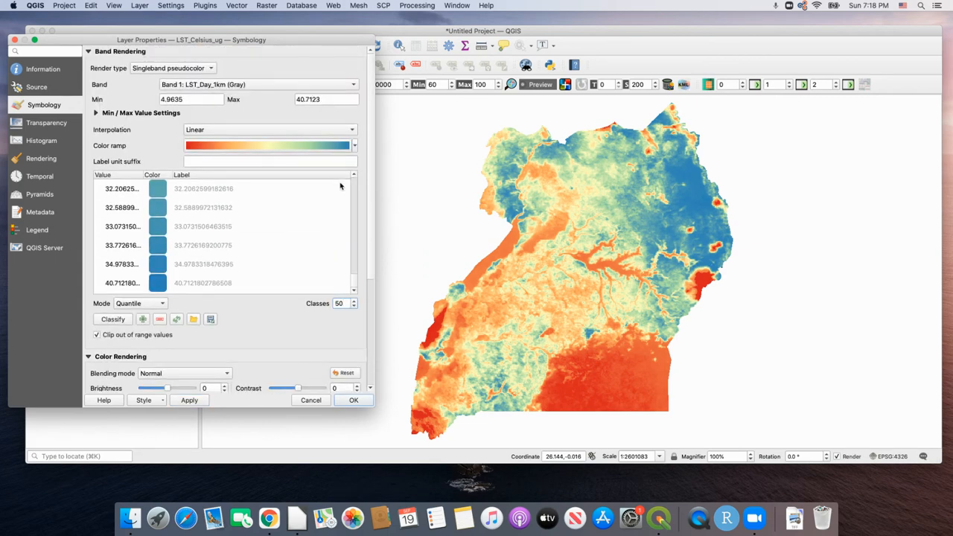
pyautogui.click(354, 87)
pyautogui.click(354, 87)
pyautogui.click(253, 129)
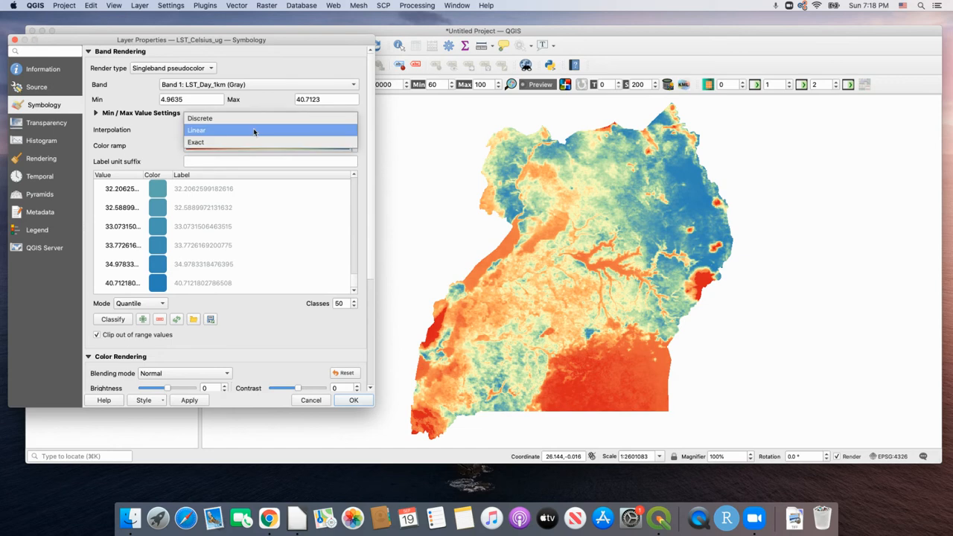
pyautogui.click(253, 129)
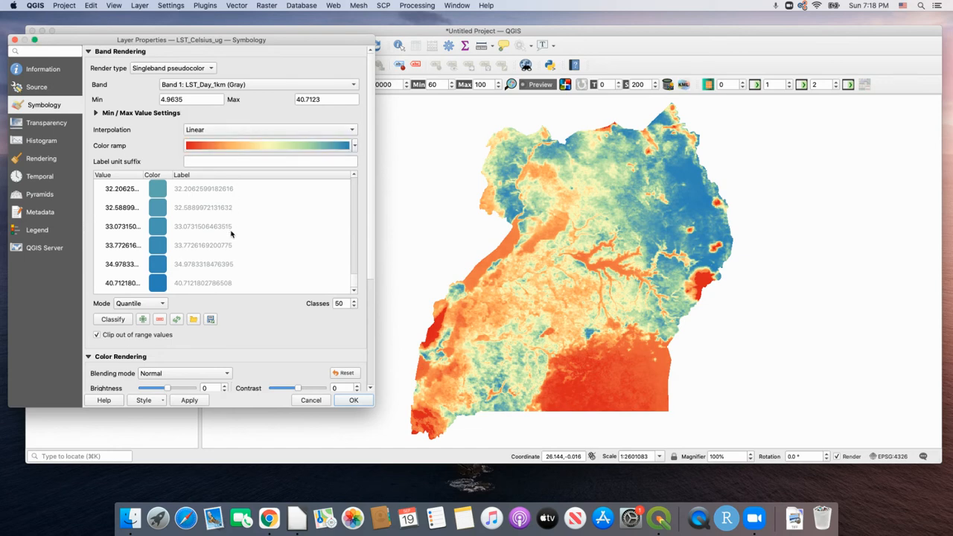
# - Review the color rendering and resampling settings, keep the blending mode at Normal and accept the layer properties
pyautogui.click(355, 202)
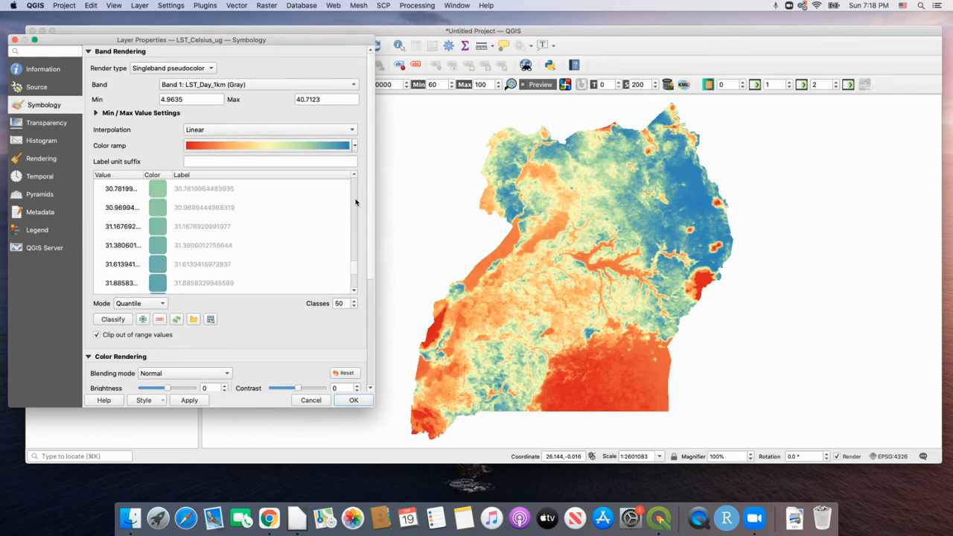
pyautogui.scroll(-10, 356, 201)
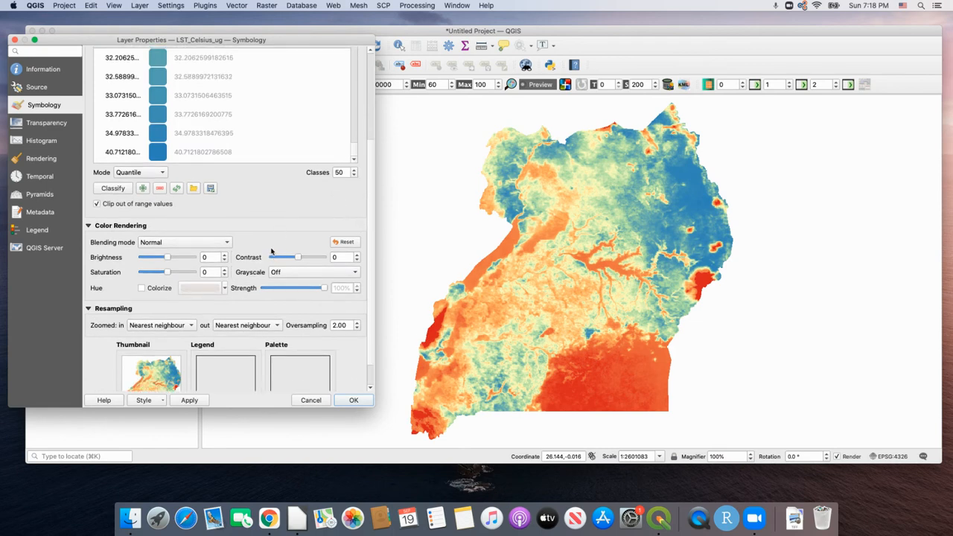
pyautogui.scroll(-2, 275, 244)
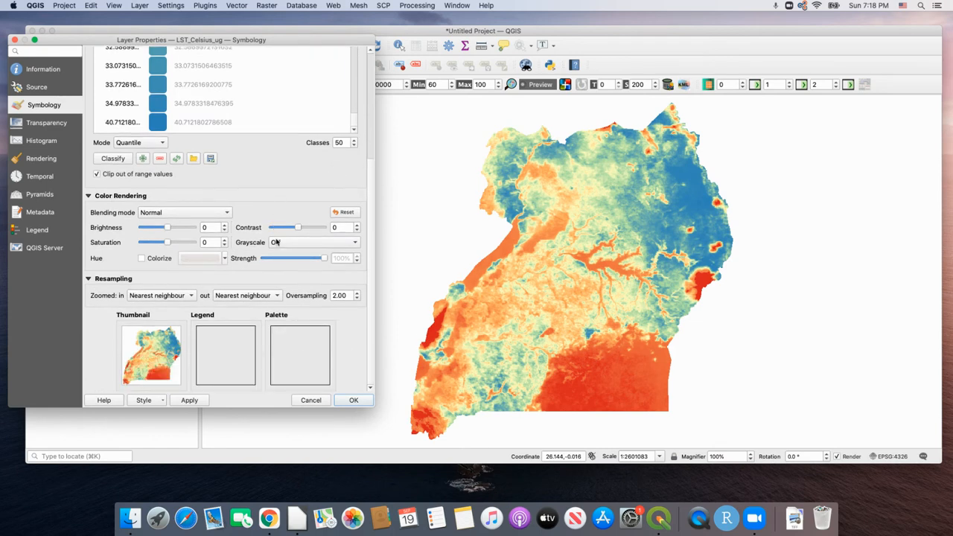
pyautogui.scroll(-3, 275, 243)
pyautogui.scroll(3, 275, 242)
pyautogui.click(223, 214)
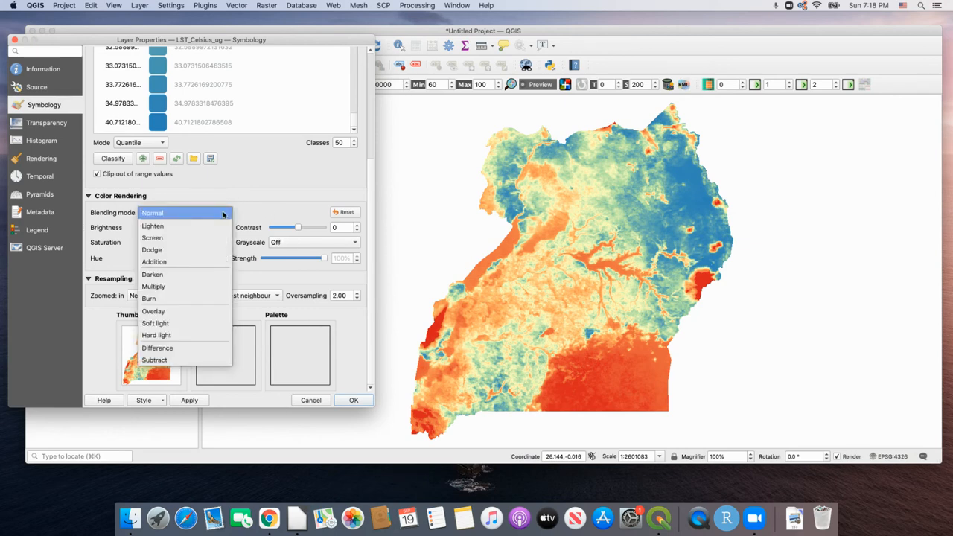
pyautogui.click(223, 213)
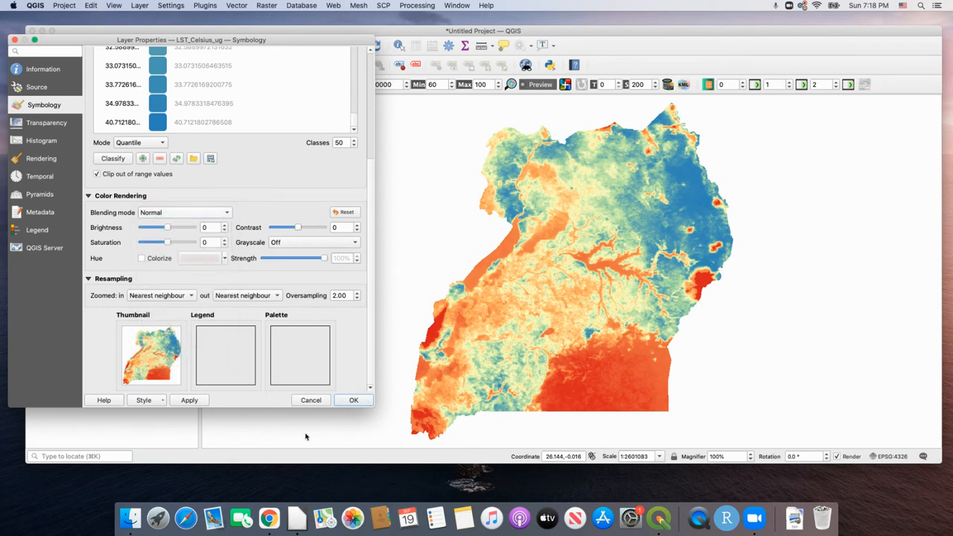
pyautogui.click(354, 404)
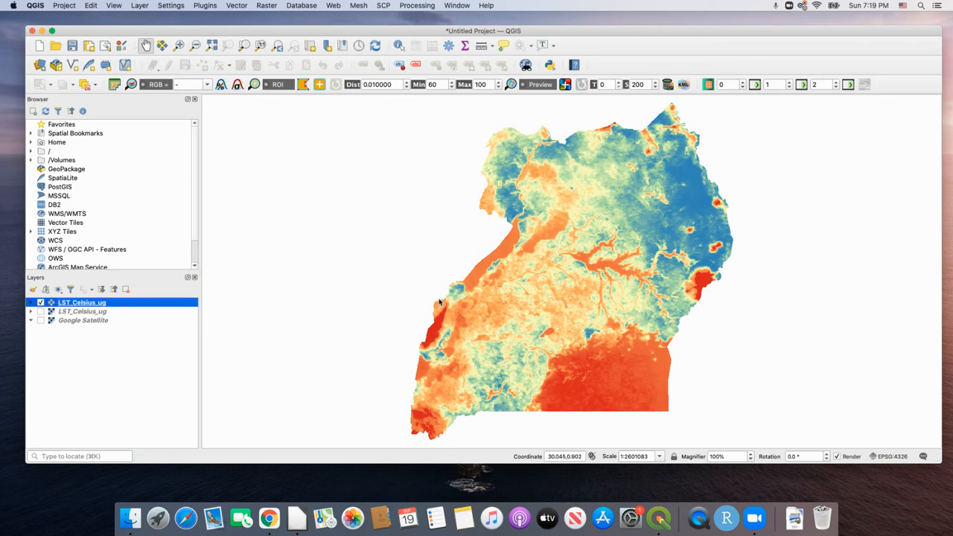
# - Open the Python Console
pyautogui.scroll(1, 439, 301)
pyautogui.scroll(-2, 439, 301)
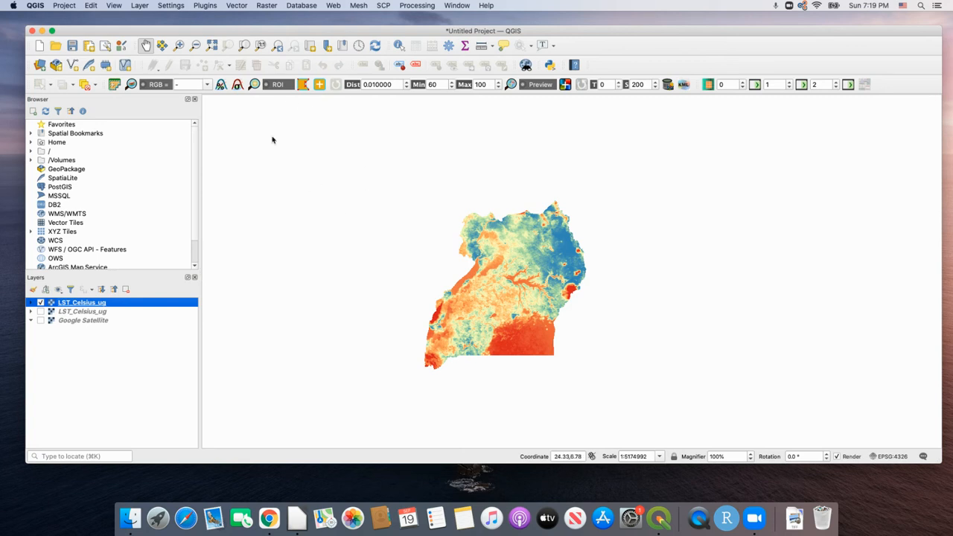
pyautogui.click(206, 6)
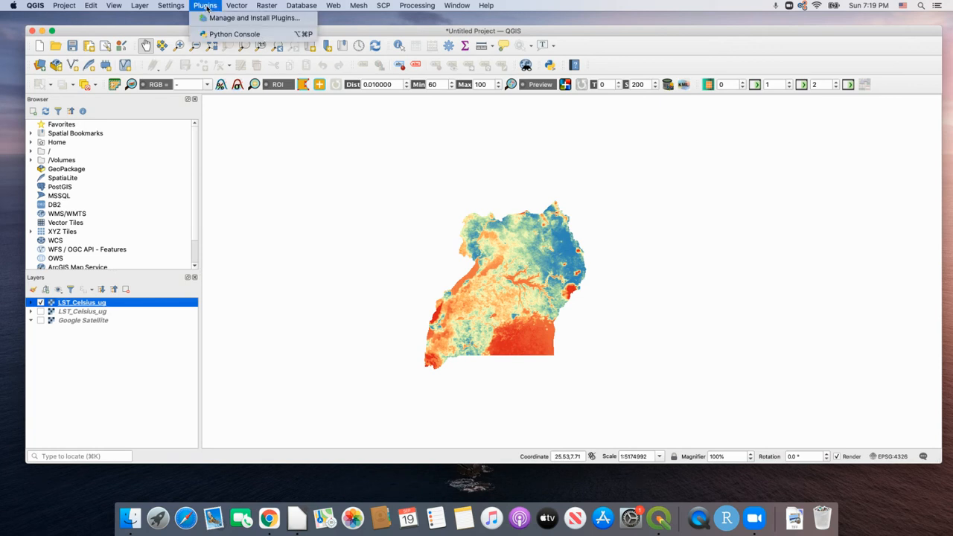
pyautogui.click(236, 35)
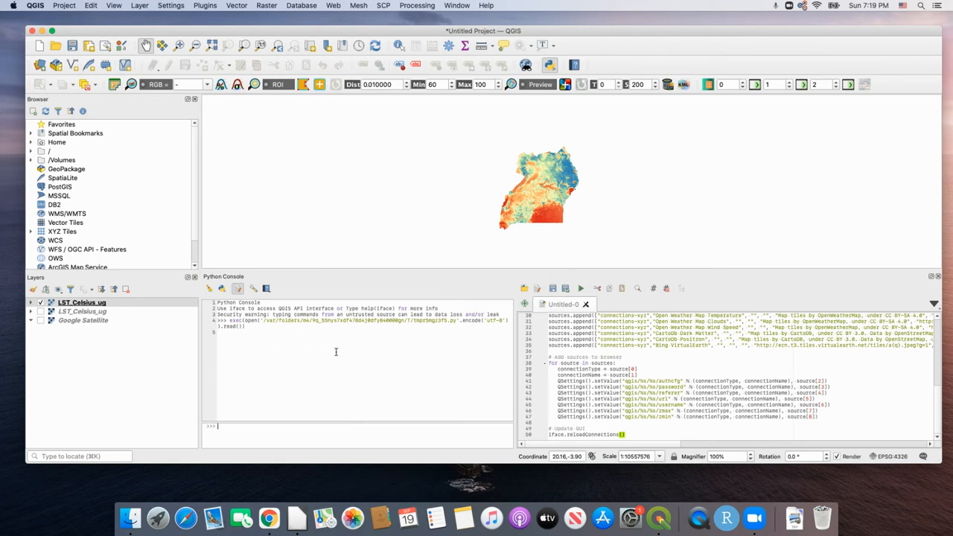
# - Toggle the console's script editor off and back on, and delete all the existing code in the Untitled-0 script
pyautogui.click(238, 290)
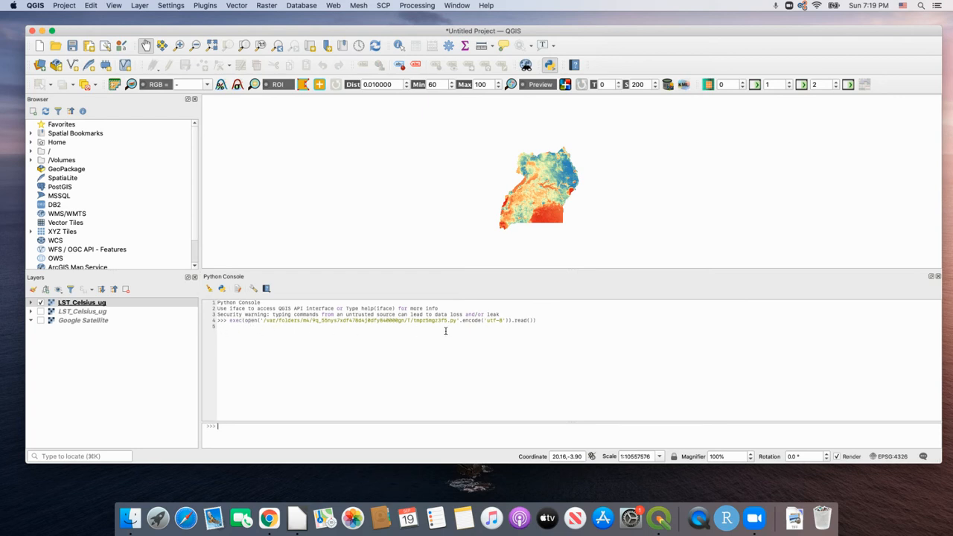
pyautogui.click(238, 289)
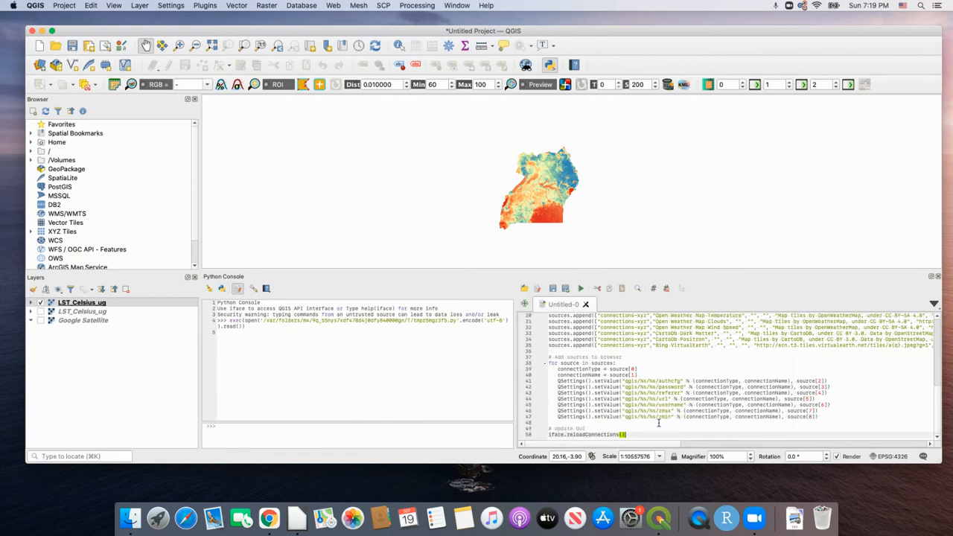
pyautogui.press('super+a')
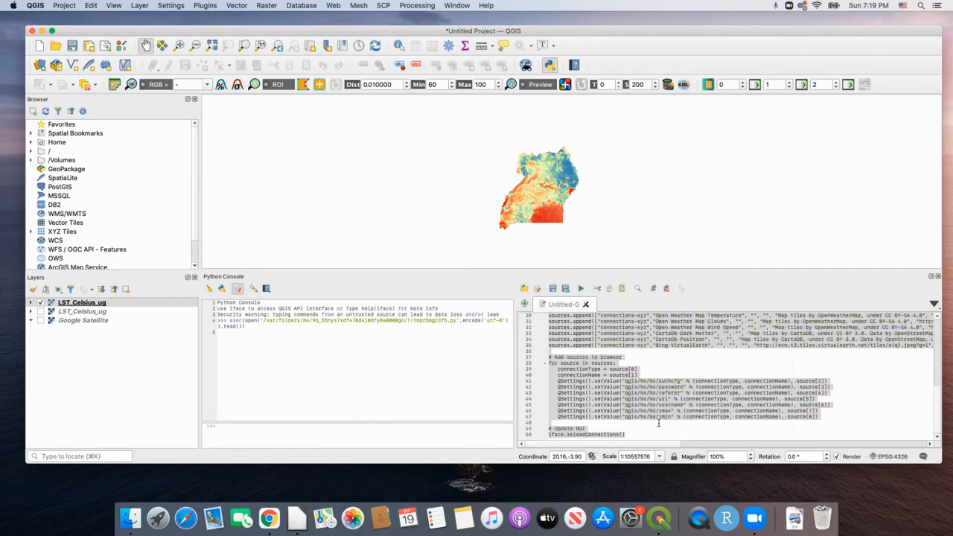
pyautogui.press('BackSpace')
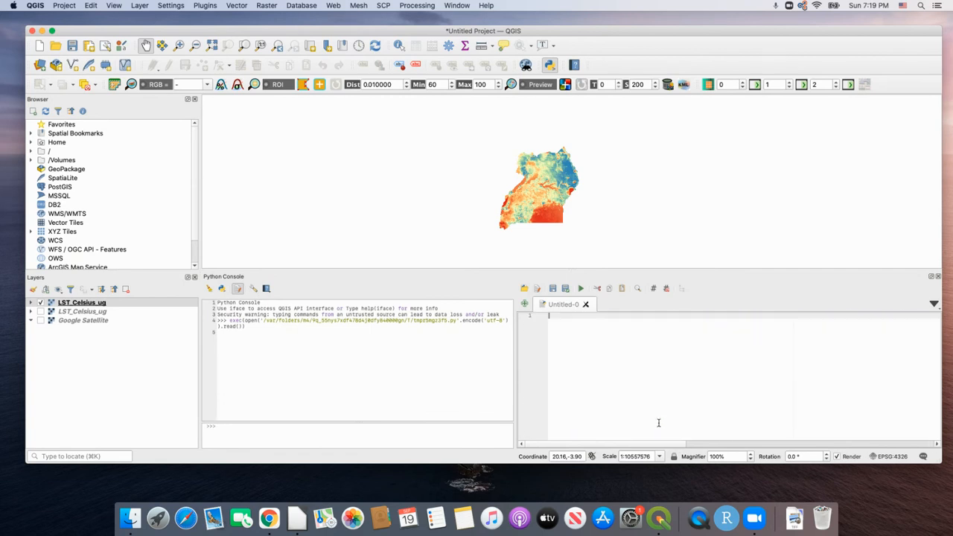
# - Switch to Chrome and copy the whole basemap sources script from the "Google Drive to QGIS" document
pyautogui.click(270, 519)
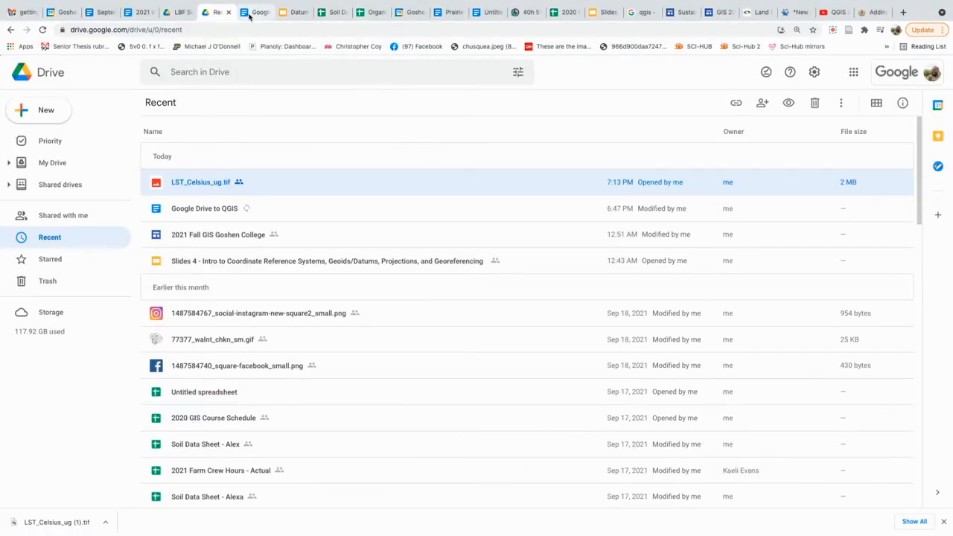
pyautogui.click(250, 12)
pyautogui.moveTo(314, 206); pyautogui.dragTo(392, 465)
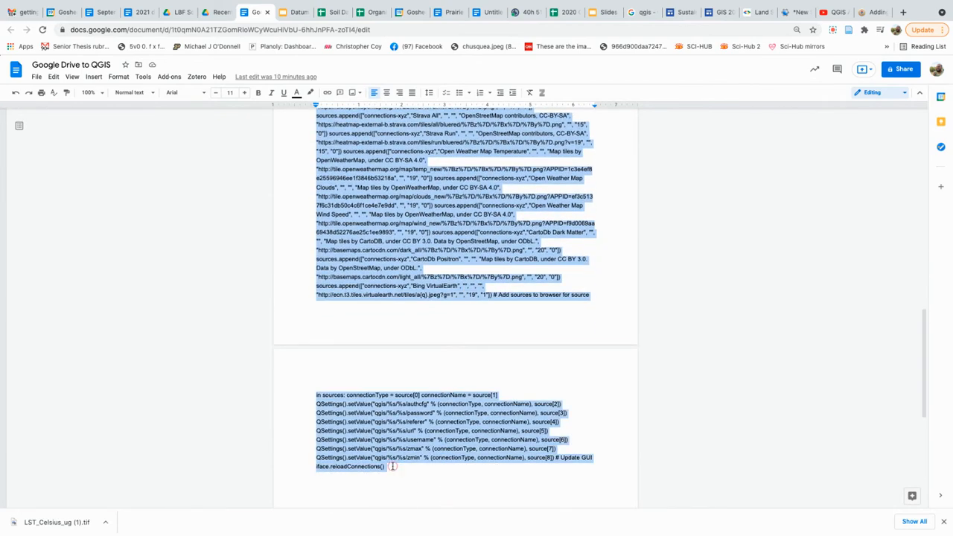
pyautogui.rightClick(377, 219)
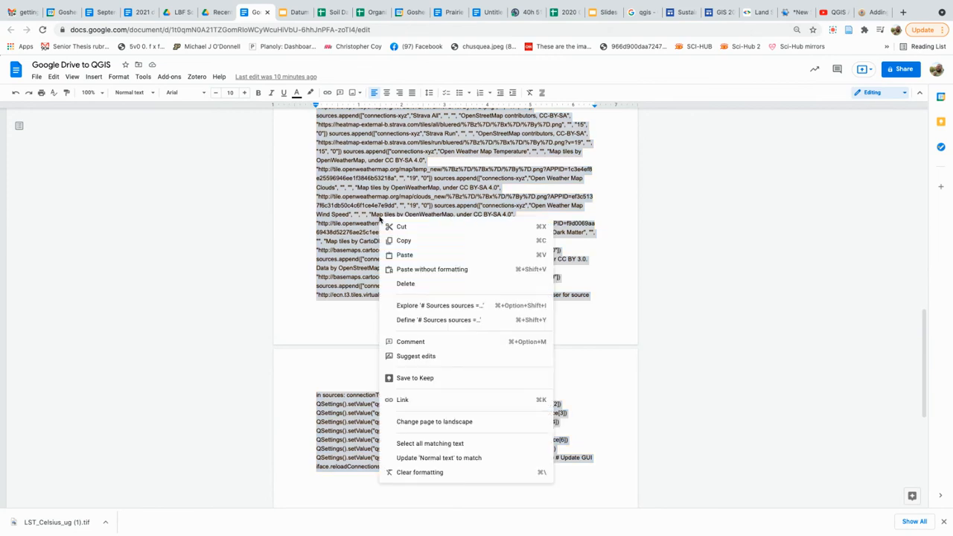
pyautogui.click(402, 242)
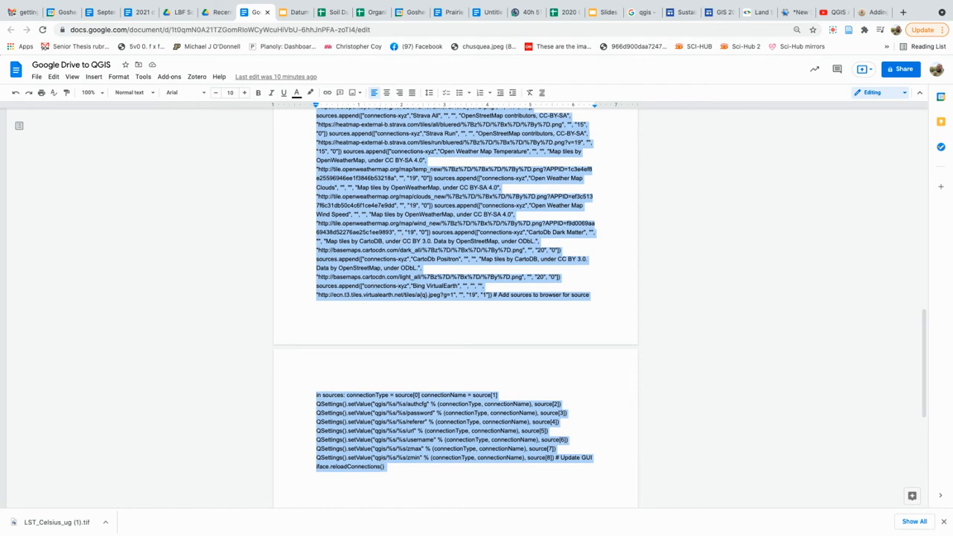
pyautogui.click(713, 335)
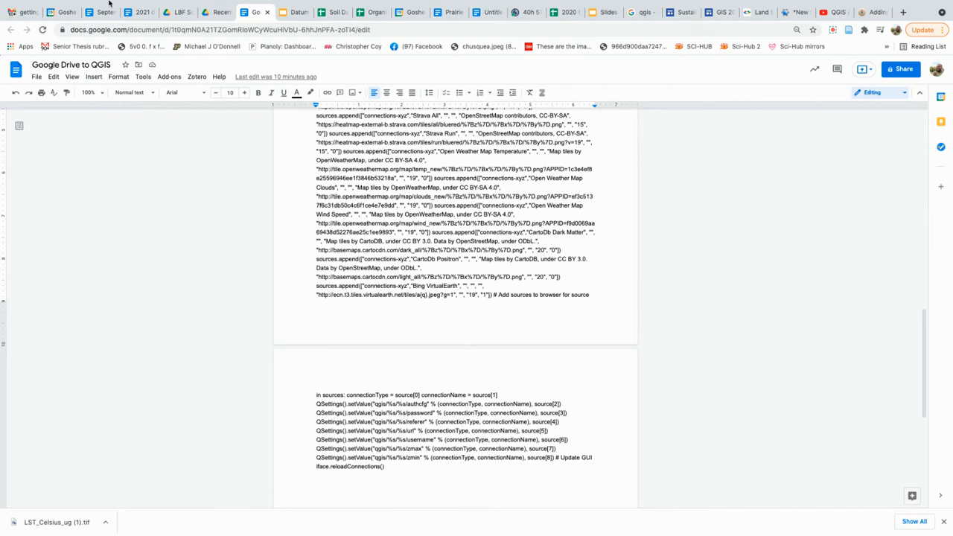
# - Take Chrome out of full screen, return to QGIS, try pasting the copied script into Untitled-0 and undo the paste
pyautogui.moveTo(191, 3)
pyautogui.moveTo(39, 16)
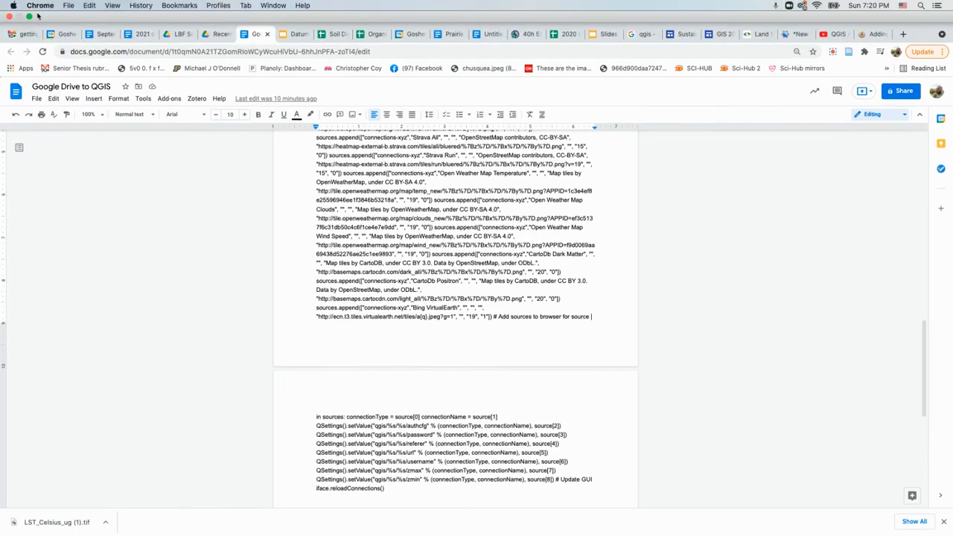
pyautogui.click(29, 16)
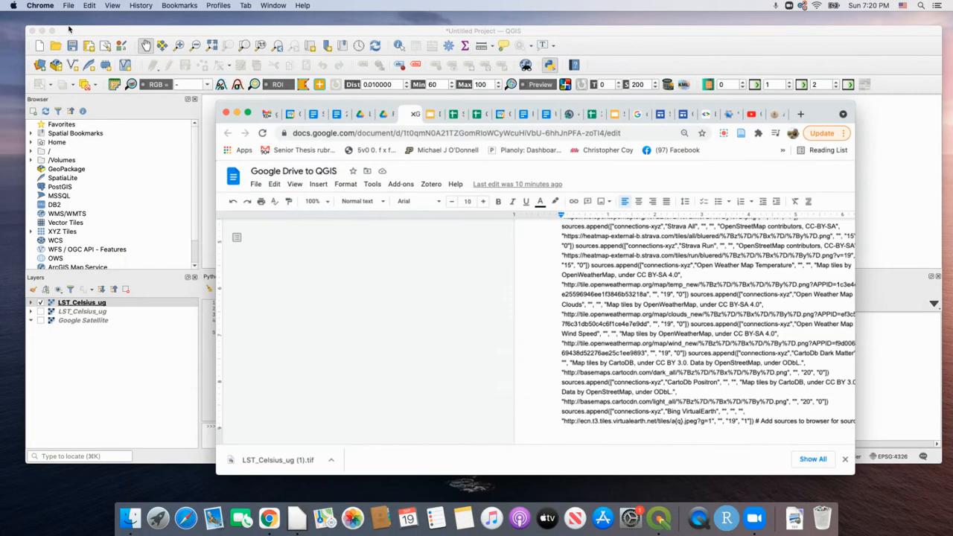
pyautogui.click(335, 33)
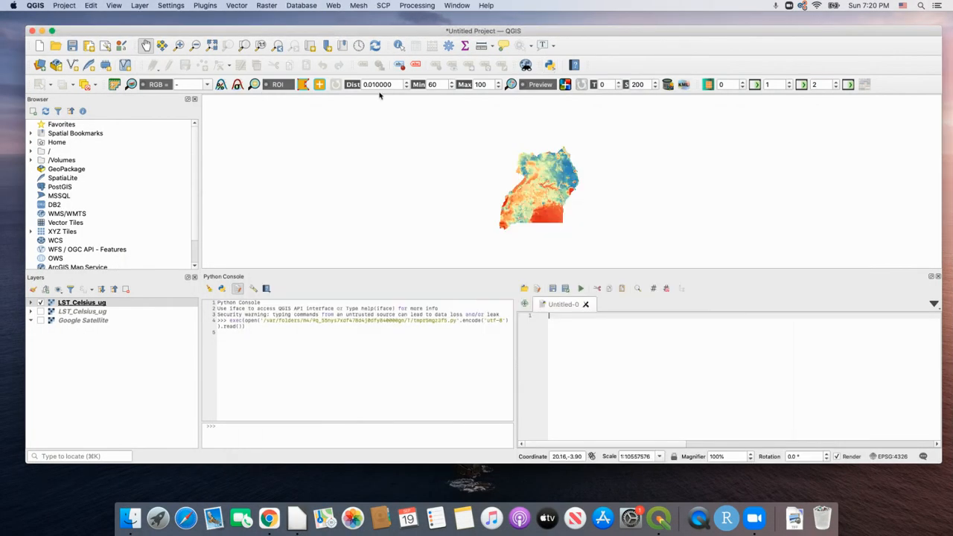
pyautogui.rightClick(574, 324)
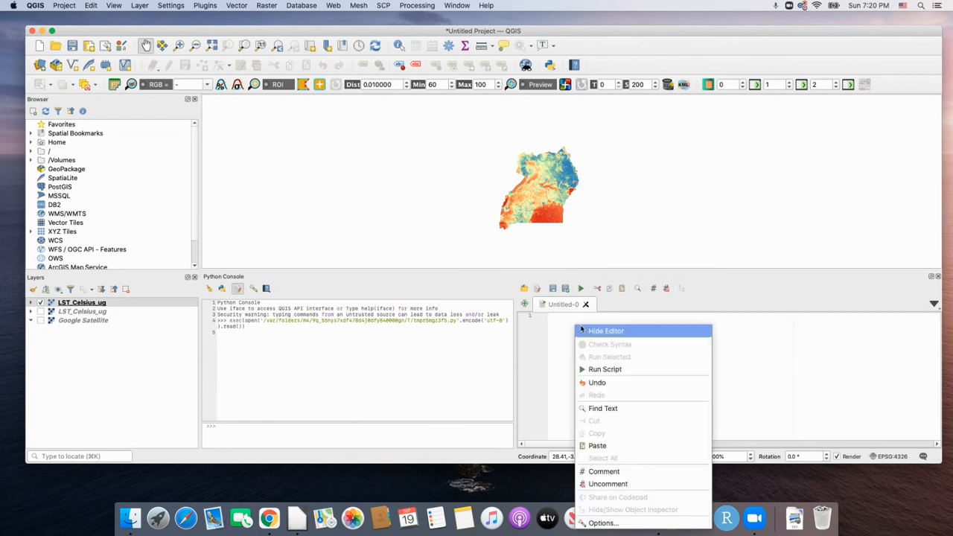
pyautogui.click(596, 445)
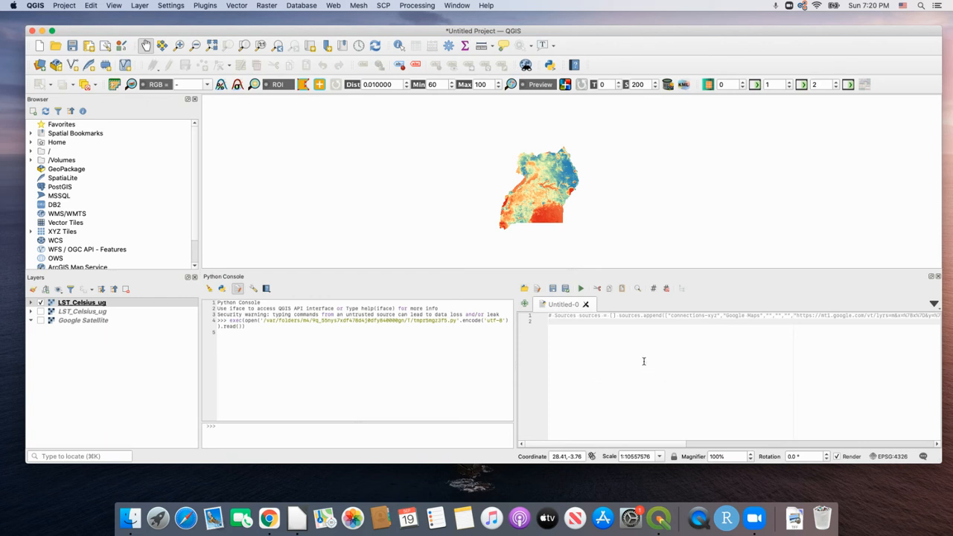
pyautogui.press('super+z')
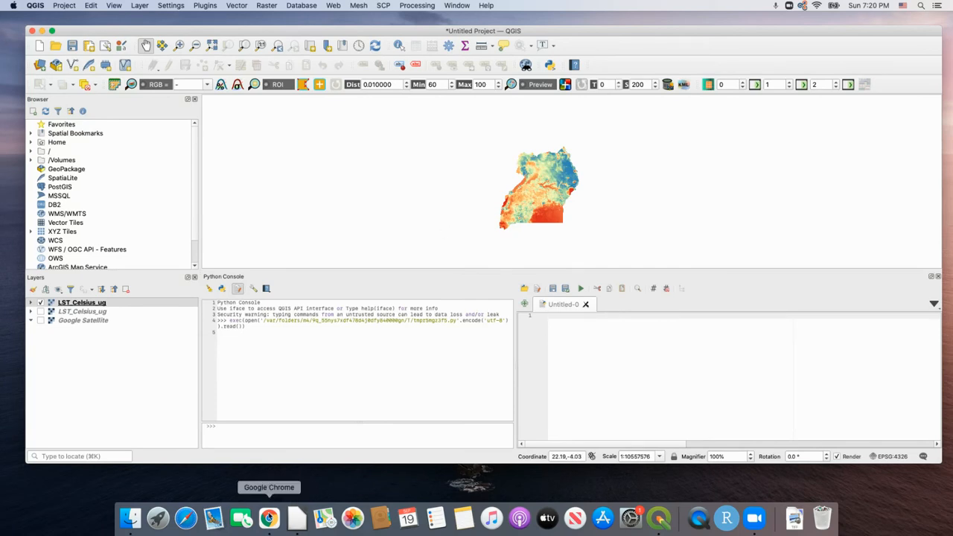
# - Switch to Chrome and copy the code from "# Sources" through iface.reloadConnections() in the GIS Stack Exchange "Also no plugin required" answer
pyautogui.click(269, 518)
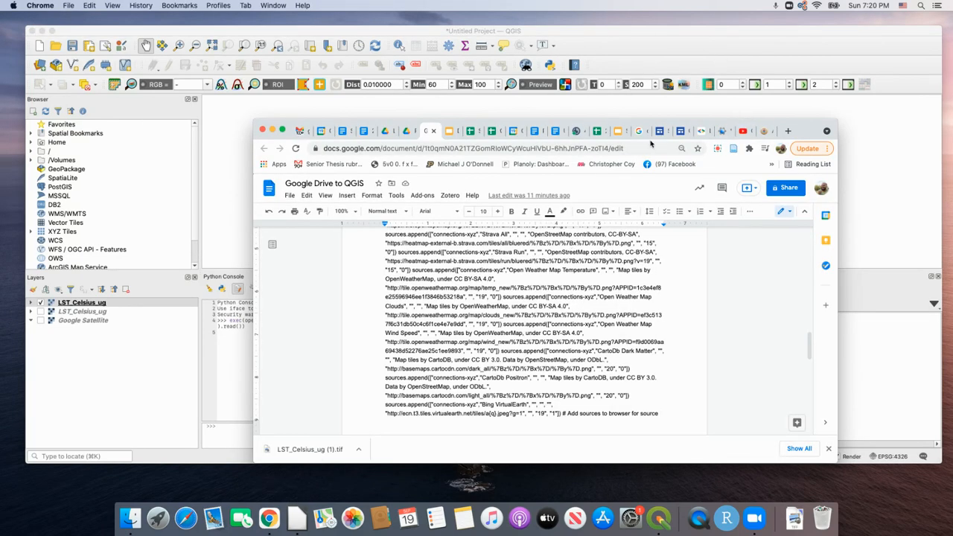
pyautogui.click(762, 131)
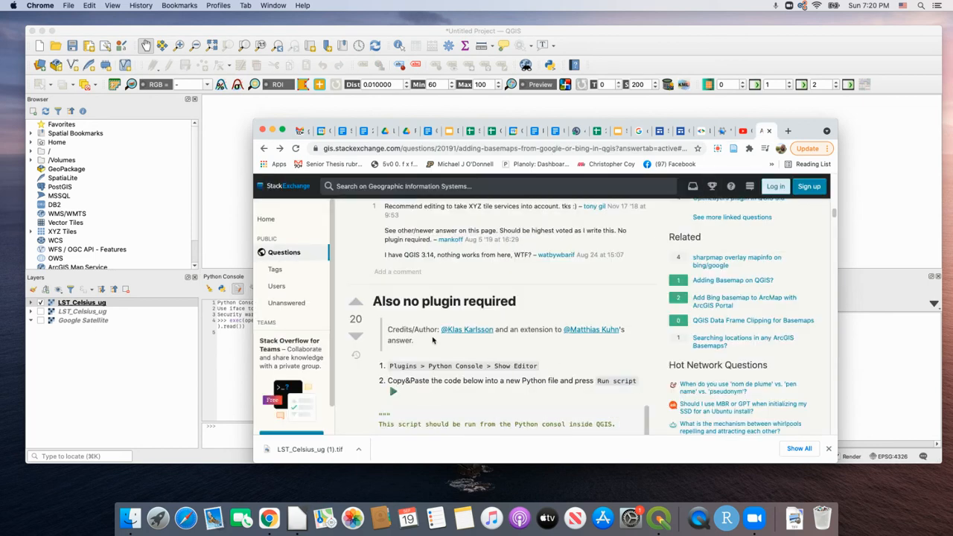
pyautogui.scroll(-10, 433, 339)
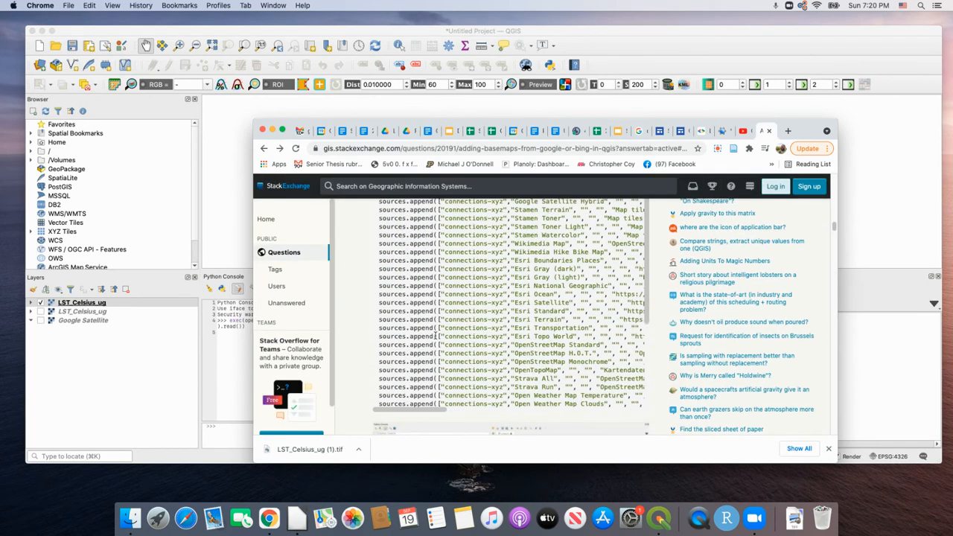
pyautogui.scroll(-2, 435, 335)
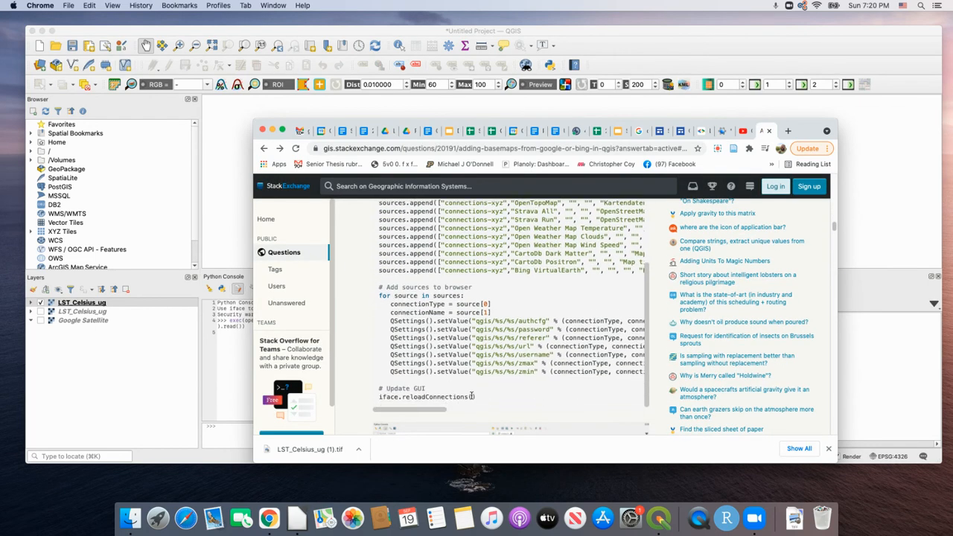
pyautogui.moveTo(480, 403); pyautogui.dragTo(441, 258)
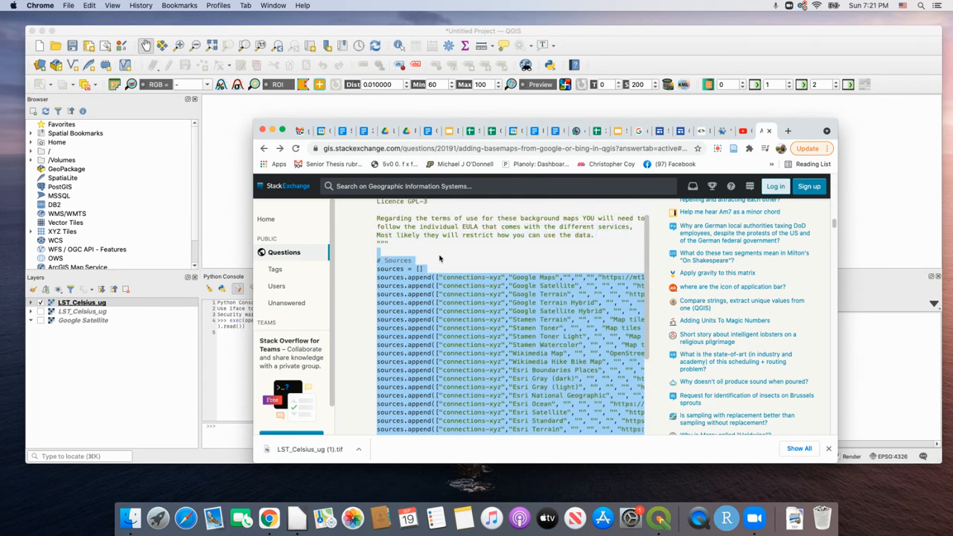
pyautogui.rightClick(439, 319)
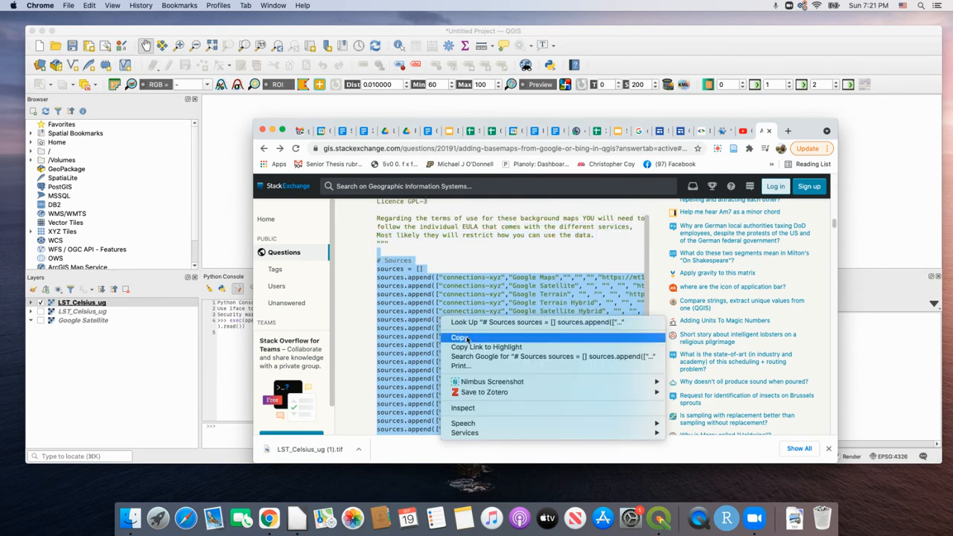
pyautogui.click(463, 336)
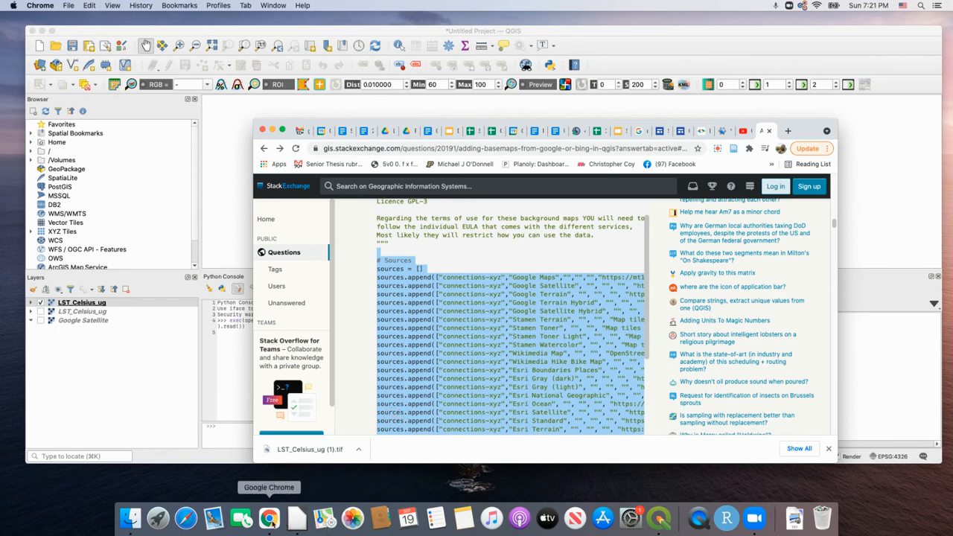
# - Switch back to QGIS, paste the copied code into the empty Untitled-0 script and run it
pyautogui.click(658, 521)
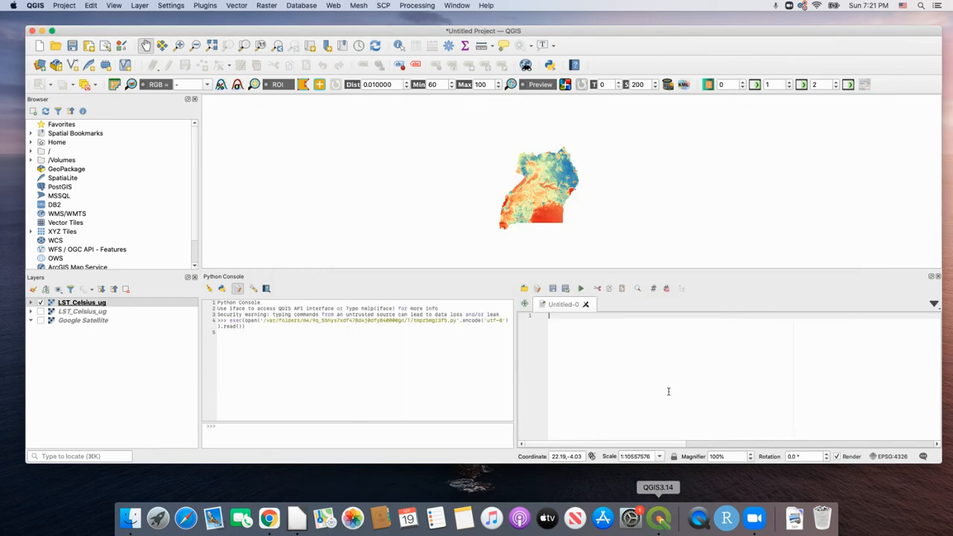
pyautogui.rightClick(584, 336)
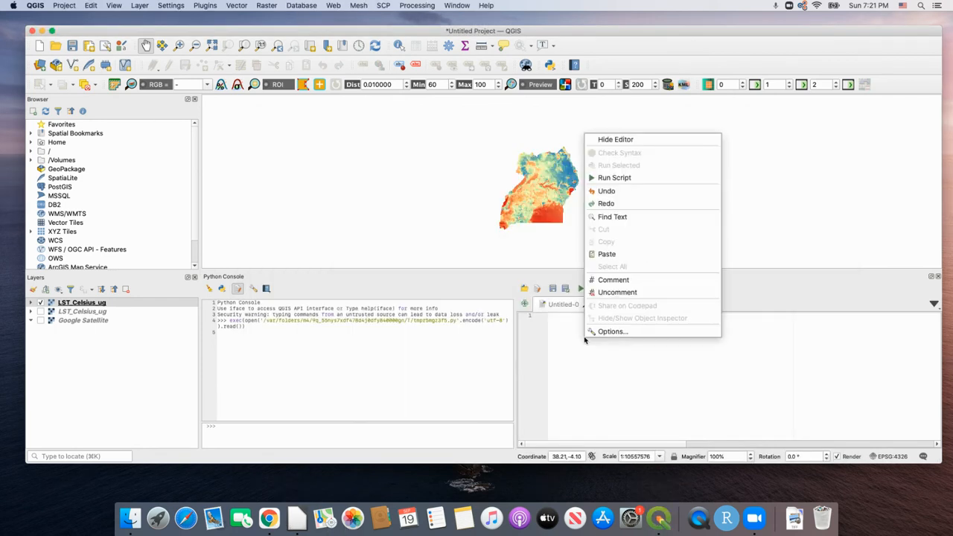
pyautogui.click(608, 252)
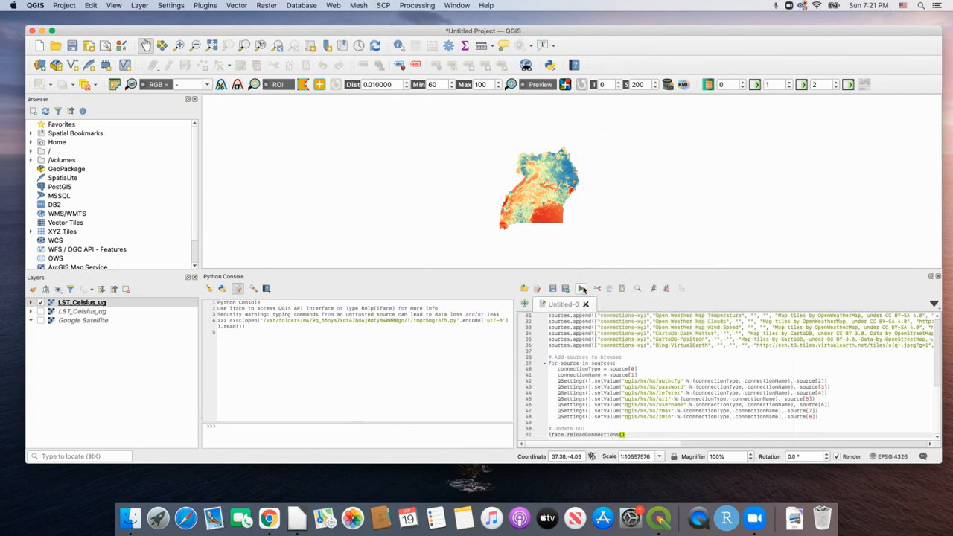
pyautogui.click(582, 288)
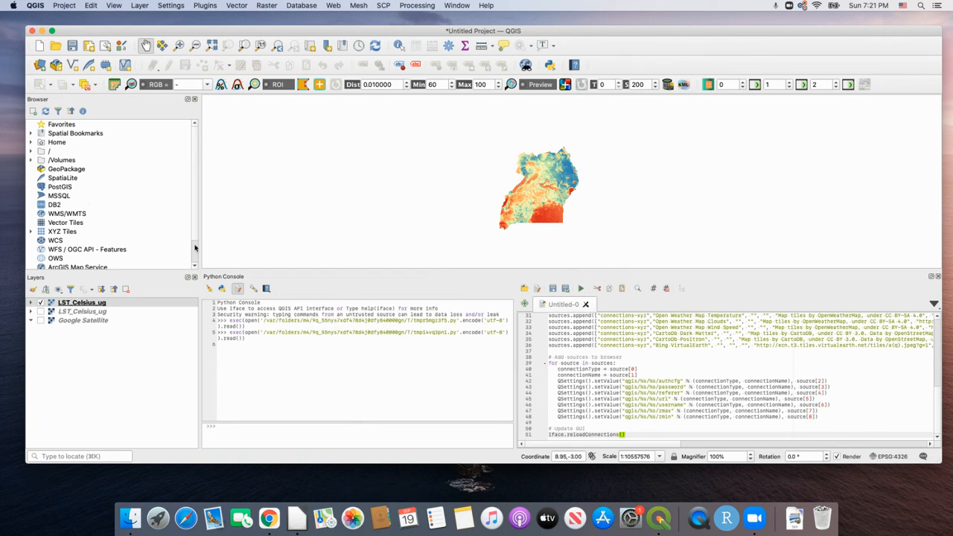
# - Expand the XYZ Tiles connections and add the CartoDb Positron basemap to the map
pyautogui.click(32, 232)
pyautogui.scroll(-5, 193, 161)
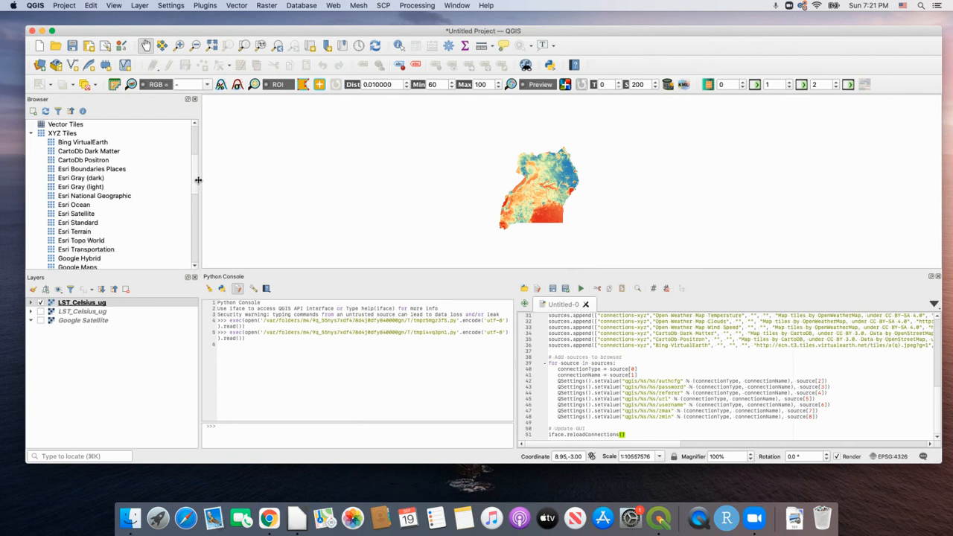
pyautogui.click(71, 160)
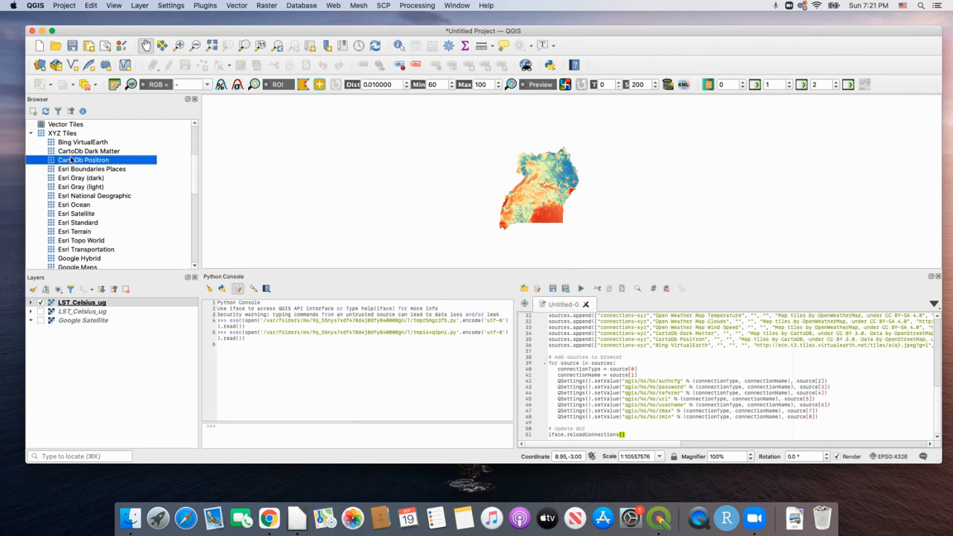
pyautogui.doubleClick(71, 160)
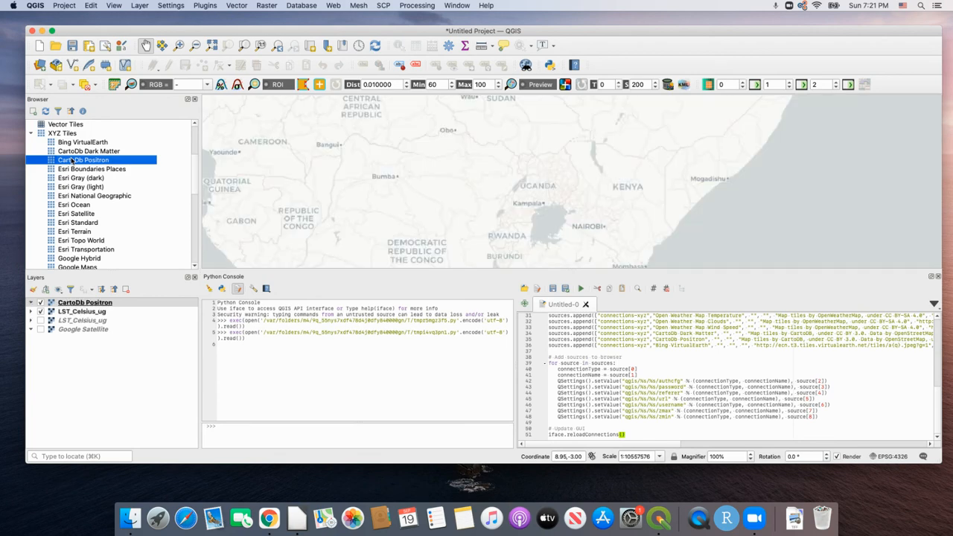
# - Add the Esri National Geographic and Google Satellite basemaps from the XYZ Tiles connections
pyautogui.doubleClick(80, 196)
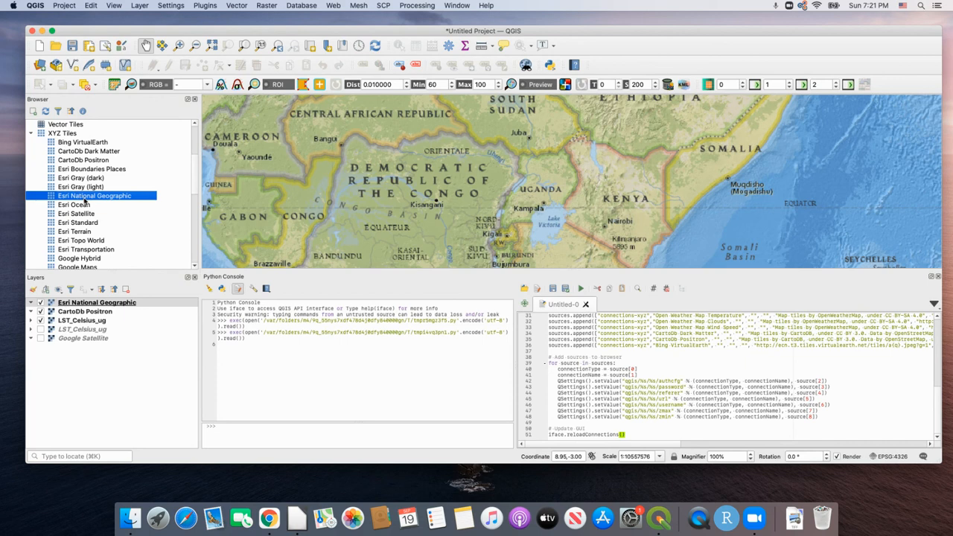
pyautogui.scroll(3, 99, 252)
pyautogui.scroll(-6, 101, 259)
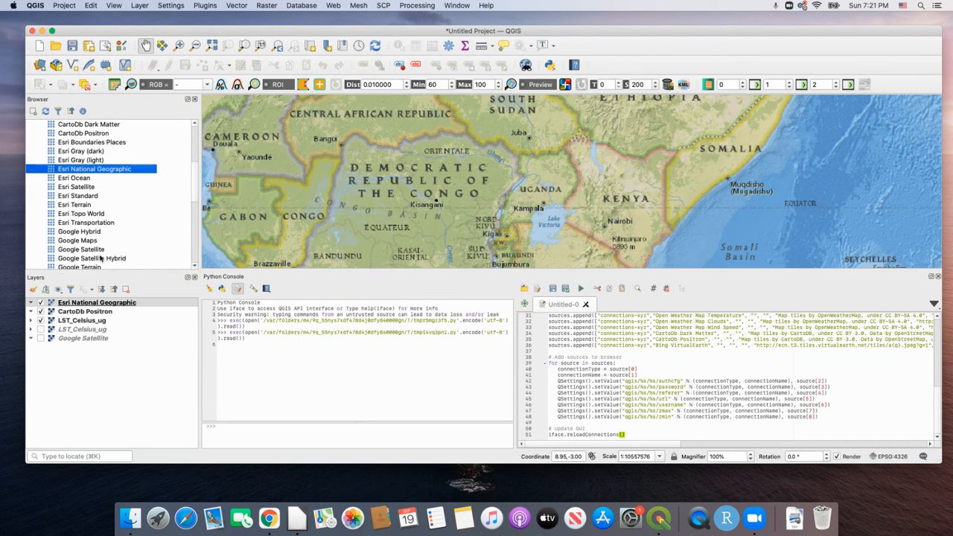
pyautogui.scroll(-3, 101, 258)
pyautogui.doubleClick(86, 222)
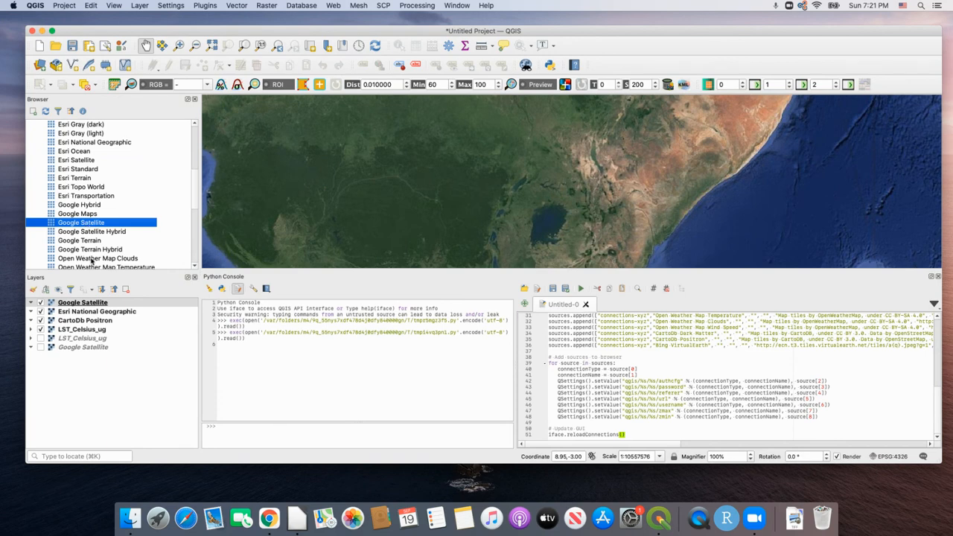
# - Add the Stamen Toner Light and Strava Run tile layers from the XYZ Tiles connections
pyautogui.scroll(-6, 91, 259)
pyautogui.scroll(-6, 91, 259)
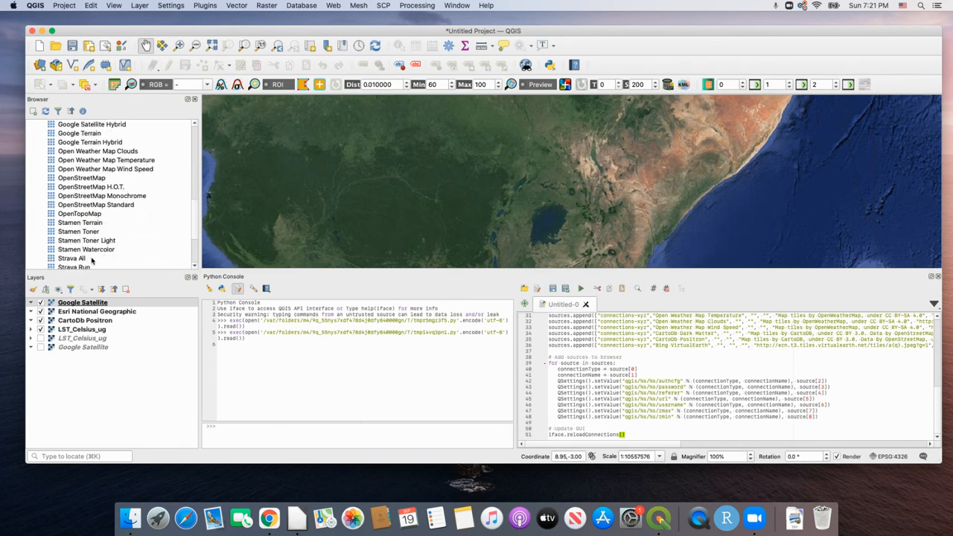
pyautogui.doubleClick(93, 242)
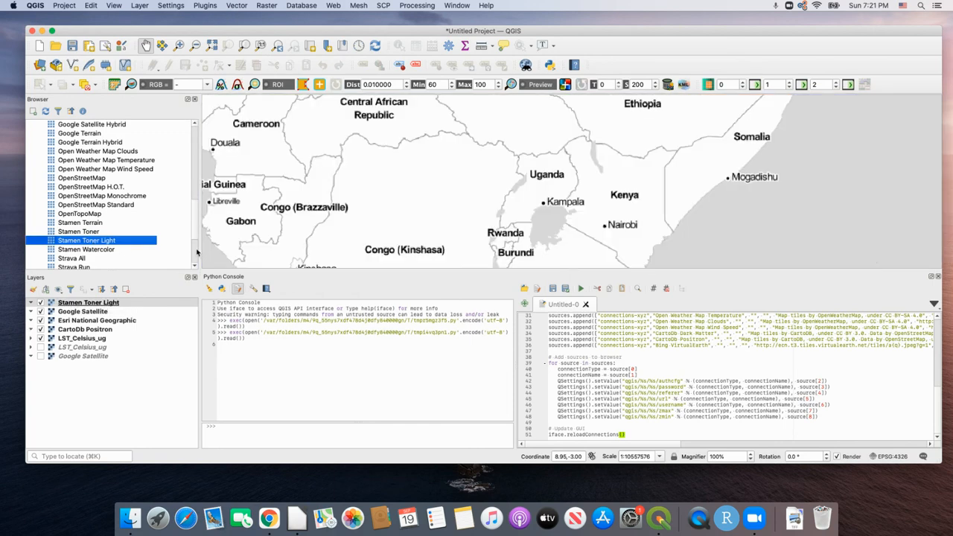
pyautogui.scroll(-2, 194, 237)
pyautogui.scroll(-4, 195, 245)
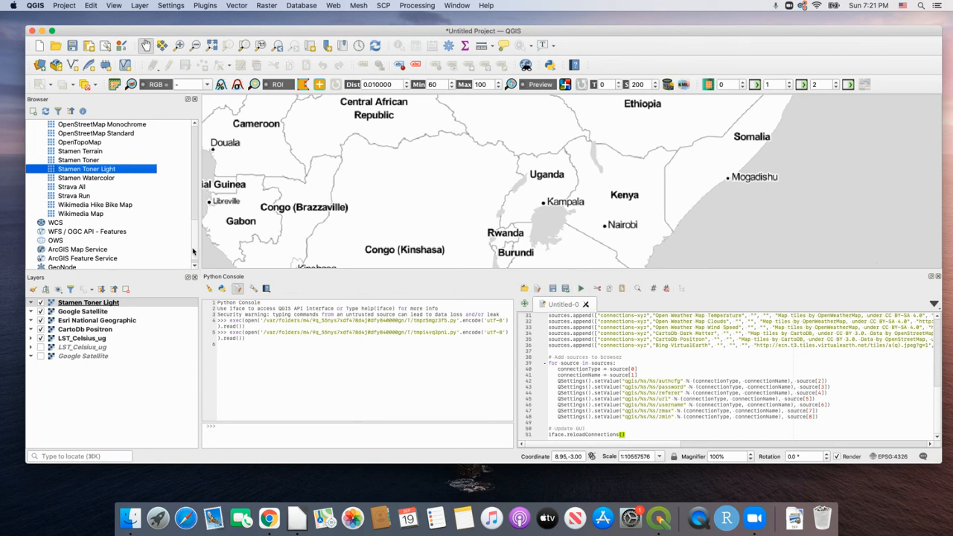
pyautogui.doubleClick(77, 197)
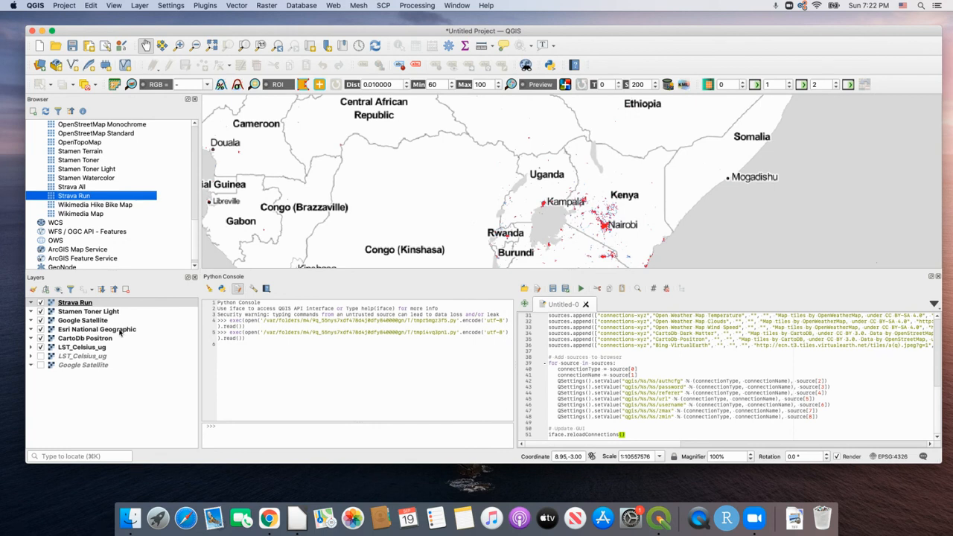
# - Enlarge the layer list and hide Strava Run, Stamen Toner Light, Esri National Geographic and CartoDb Positron, keeping the upper Google Satellite layer visible
pyautogui.moveTo(161, 270); pyautogui.dragTo(159, 163)
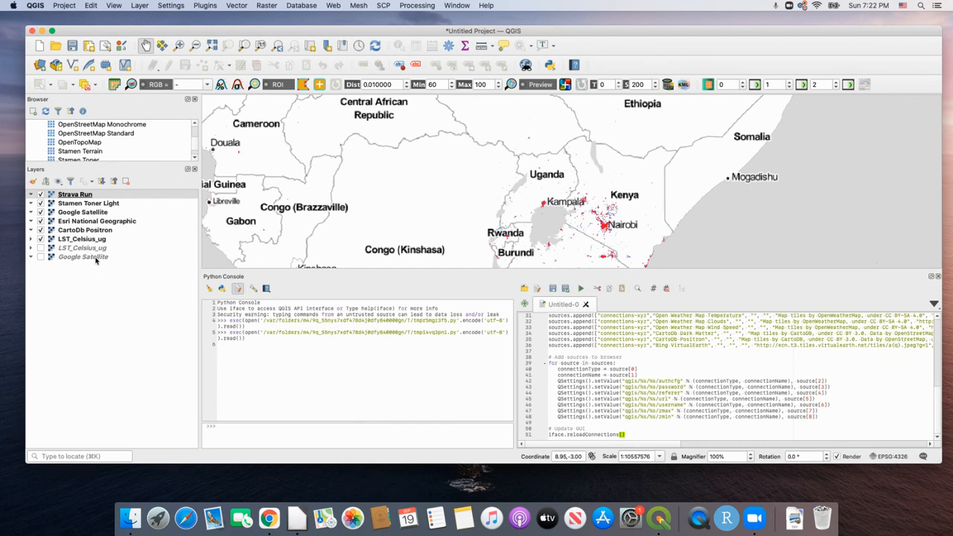
pyautogui.click(41, 195)
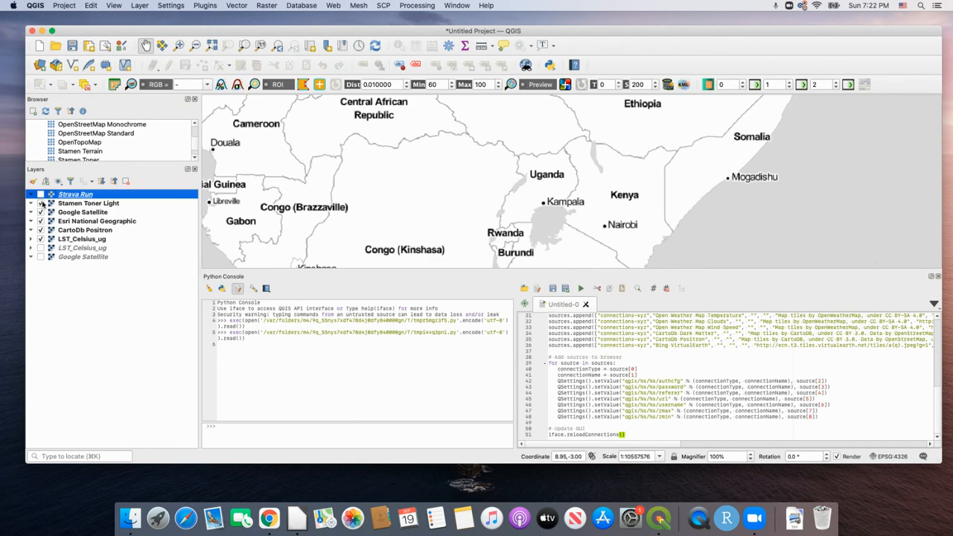
pyautogui.click(41, 203)
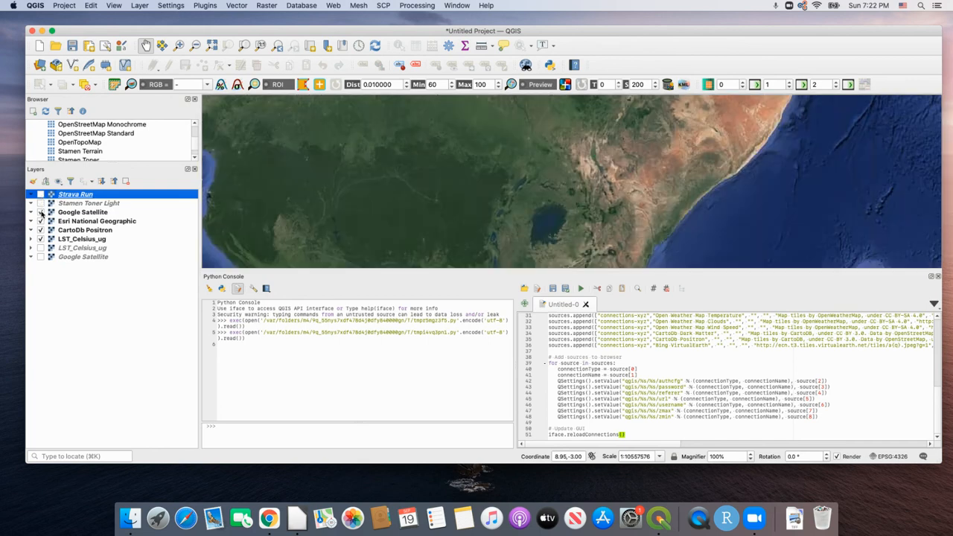
pyautogui.click(41, 213)
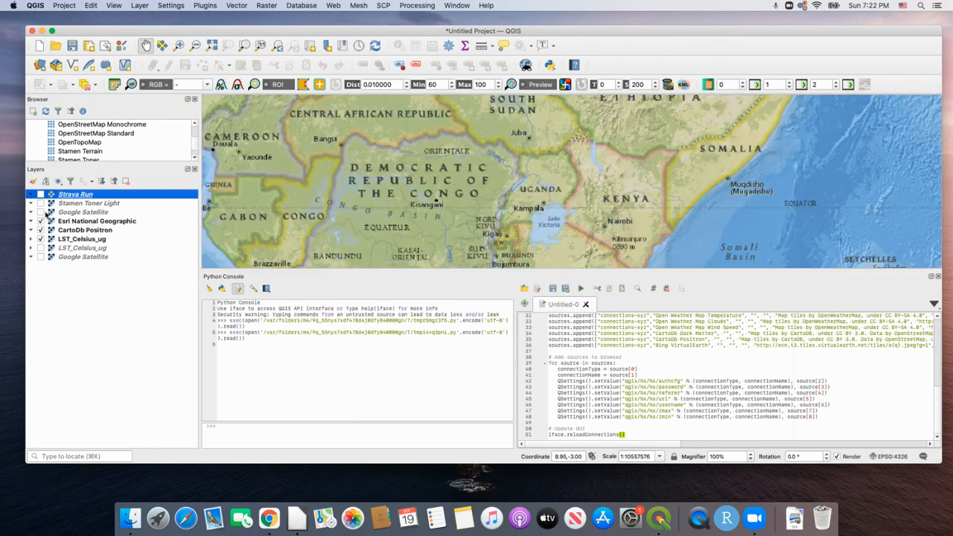
pyautogui.click(40, 212)
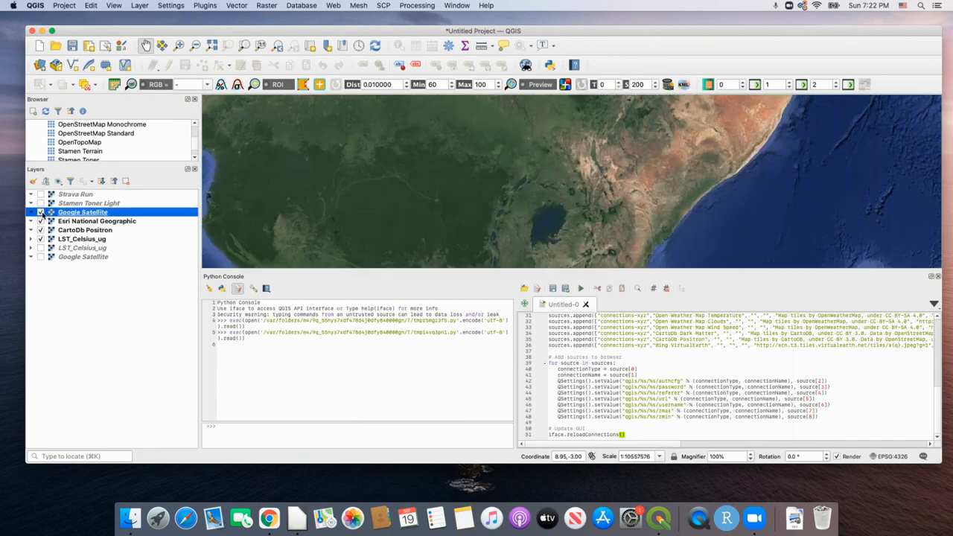
pyautogui.click(41, 221)
pyautogui.click(41, 230)
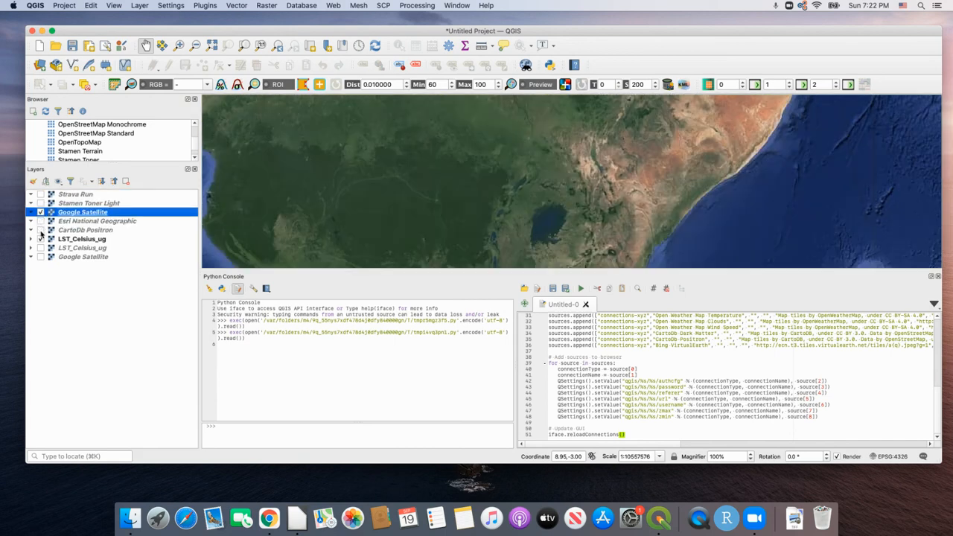
# - Move the visible LST_Celsius_ug raster up the layer order, directly above Stamen Toner Light, so it overlays Google Satellite
pyautogui.click(41, 239)
pyautogui.click(41, 239)
pyautogui.moveTo(64, 242); pyautogui.dragTo(52, 206)
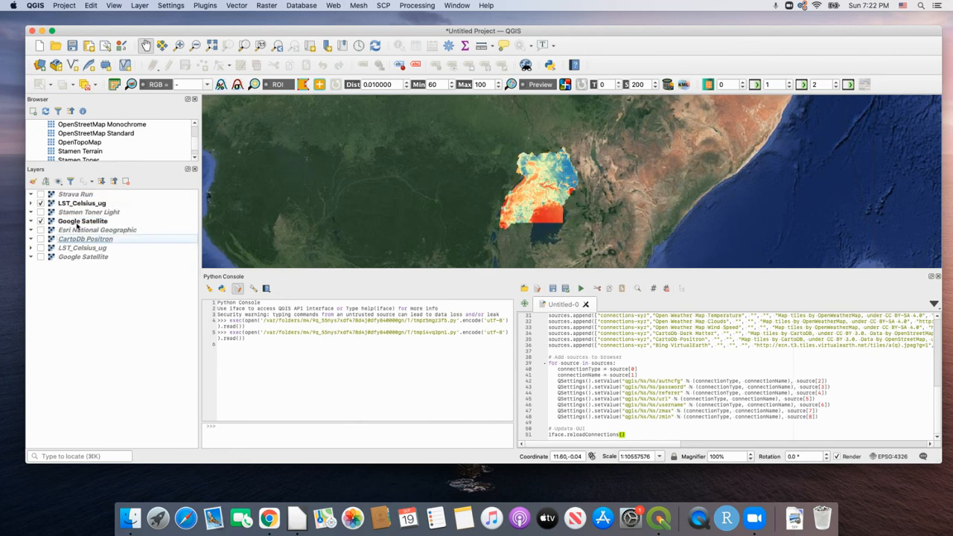
# - Close the Python Console and frame the whole Uganda temperature raster with its satellite surroundings in the enlarged map
pyautogui.scroll(1, 542, 170)
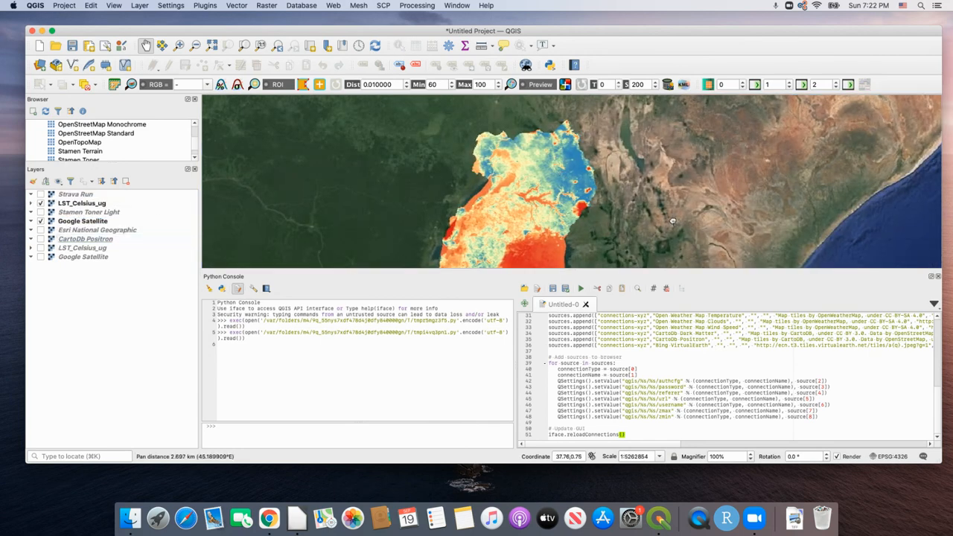
pyautogui.moveTo(672, 221); pyautogui.dragTo(653, 192)
pyautogui.click(938, 277)
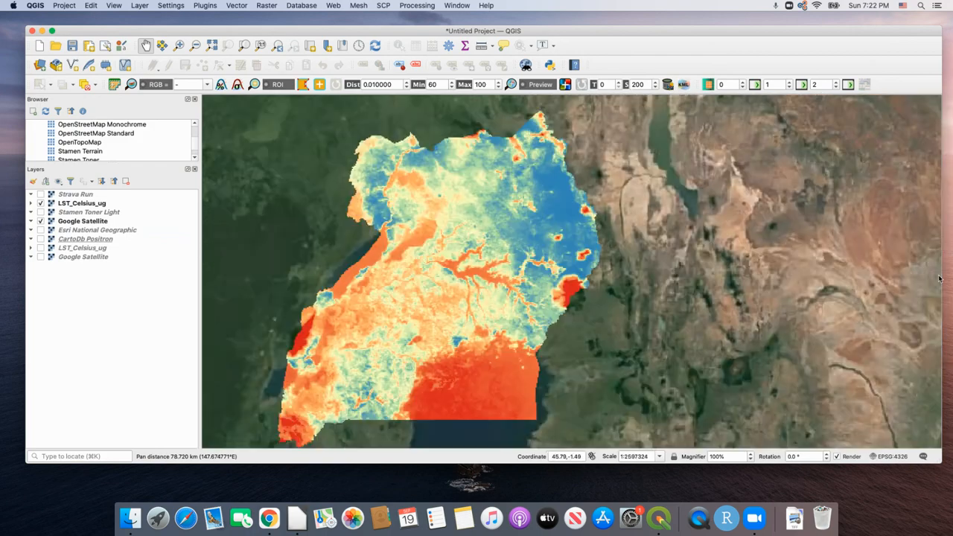
pyautogui.moveTo(604, 300); pyautogui.dragTo(715, 288)
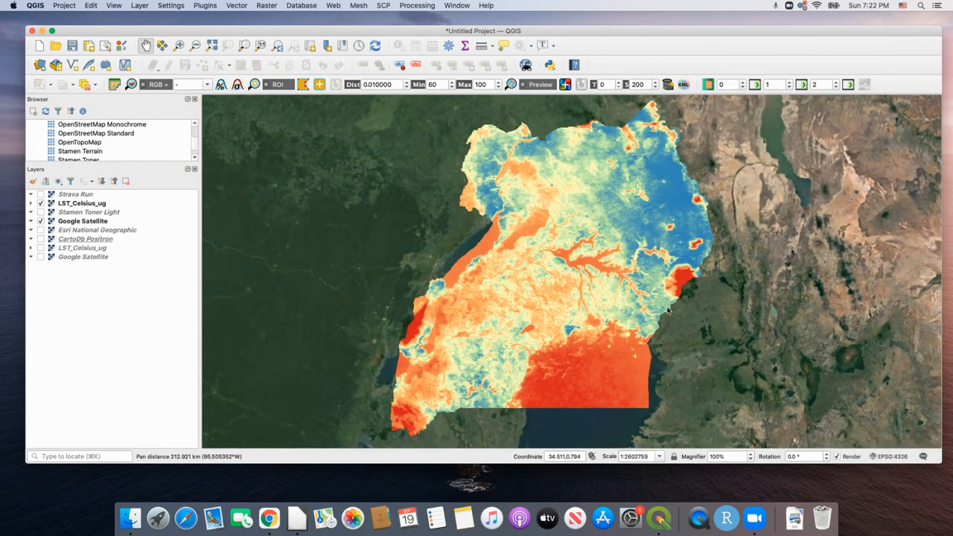
pyautogui.scroll(-1, 456, 278)
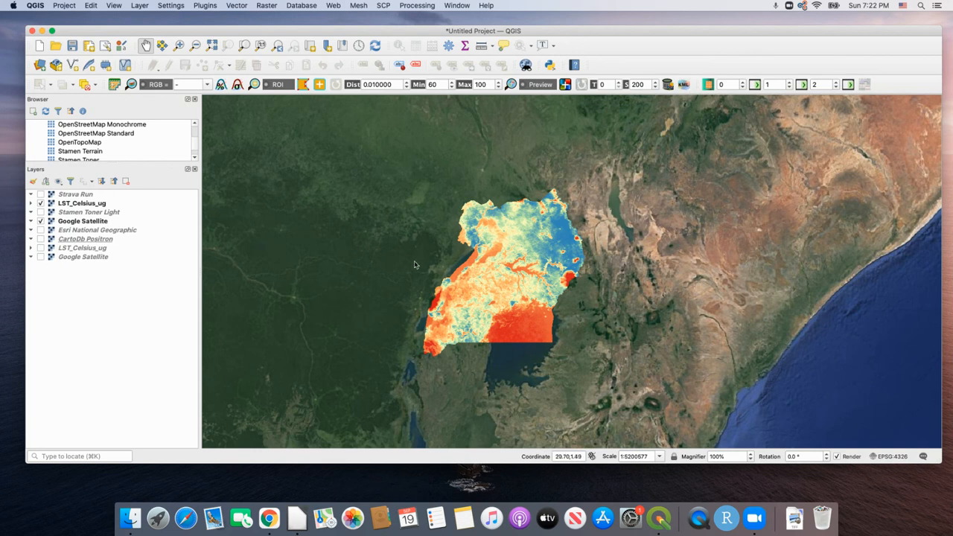
pyautogui.moveTo(342, 221); pyautogui.dragTo(356, 209)
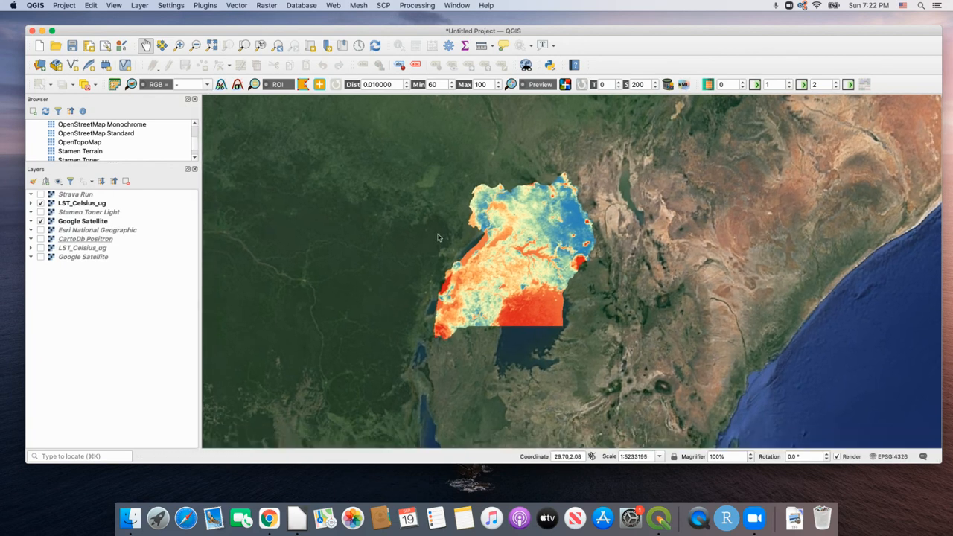
# - Switch to Chrome and open the popup of the first pinned browser extension on the Stack Exchange page
pyautogui.click(269, 519)
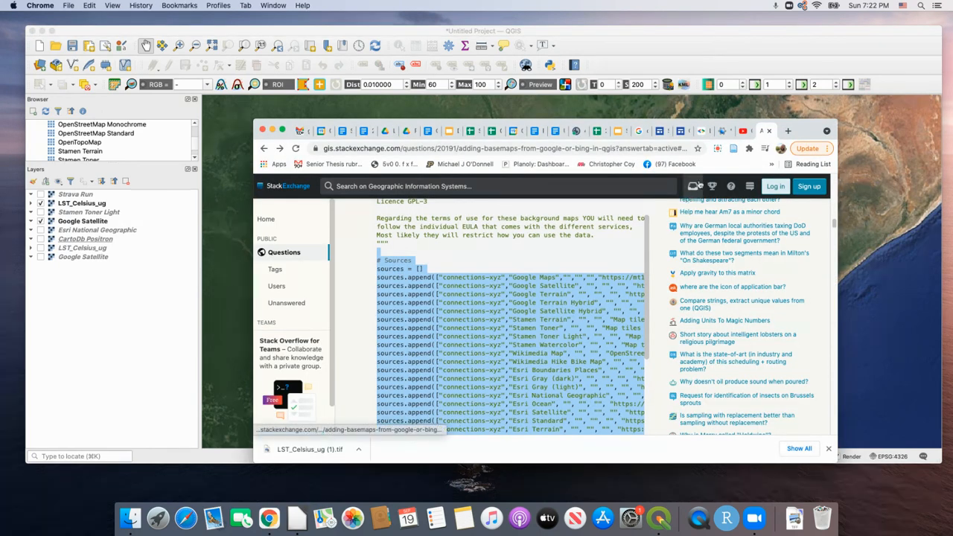
pyautogui.click(716, 149)
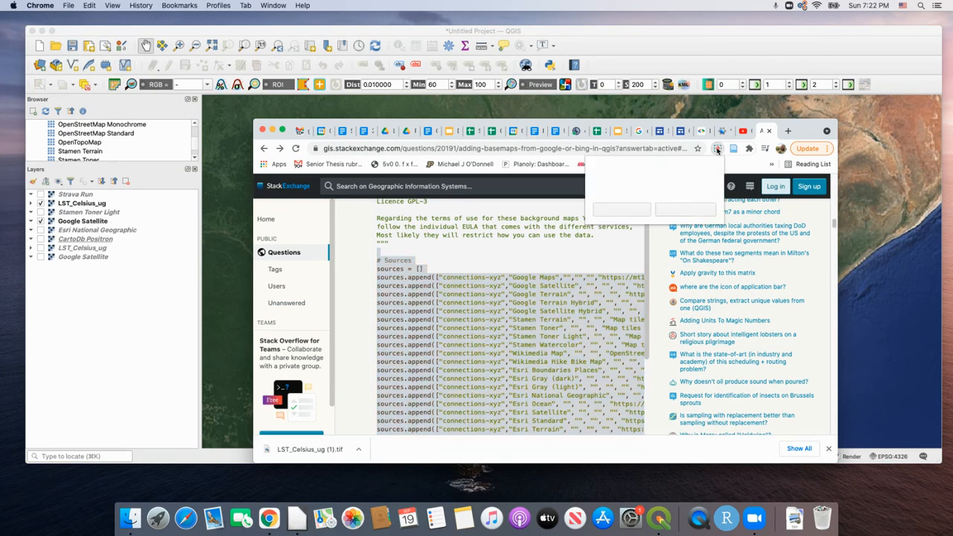